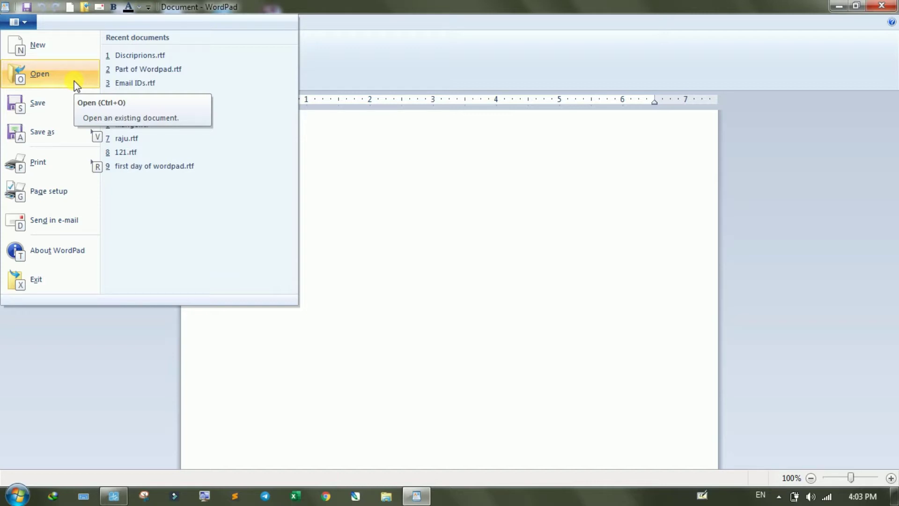
key("a")
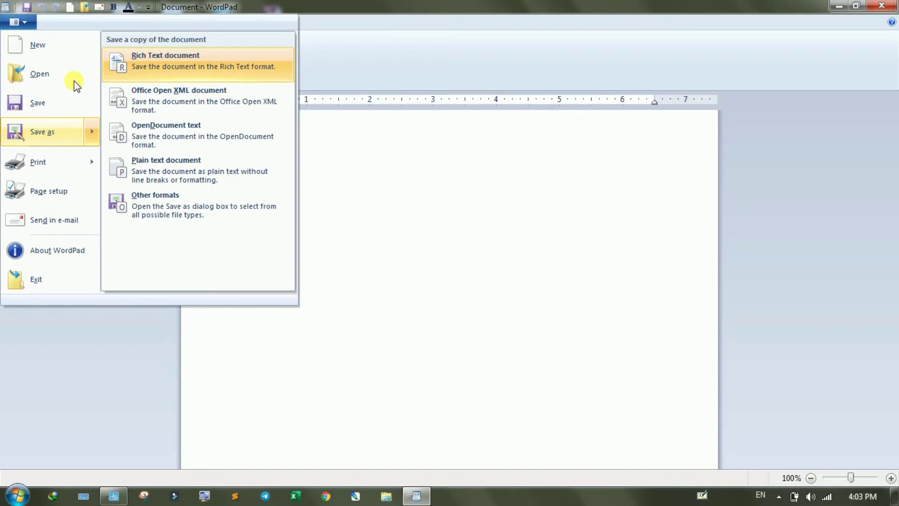
key("alt")
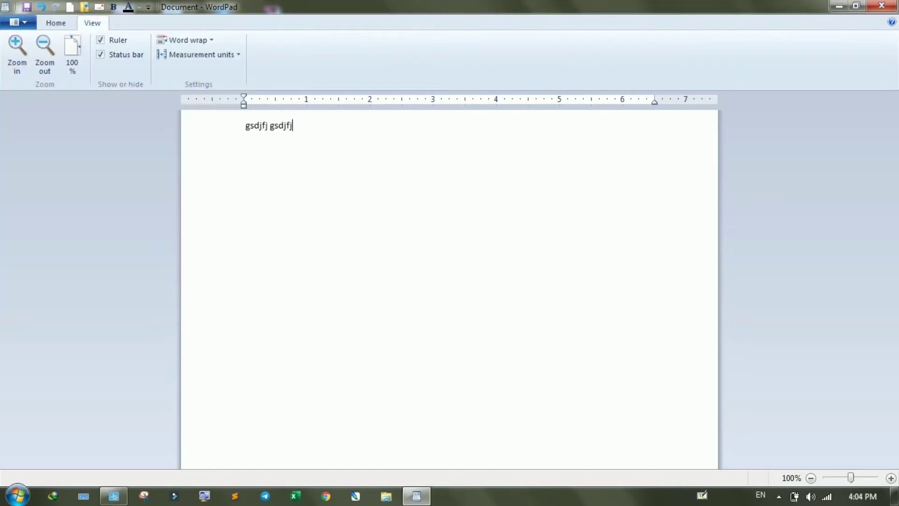
- Continue the filler text onto a second line with random words, from "gsdjfg jksdjfg jskdfg" through "kjsdf gsjd jgd"
type("gsdjfg jksdjfg jskdfg jsdfg kjdfkg ks")
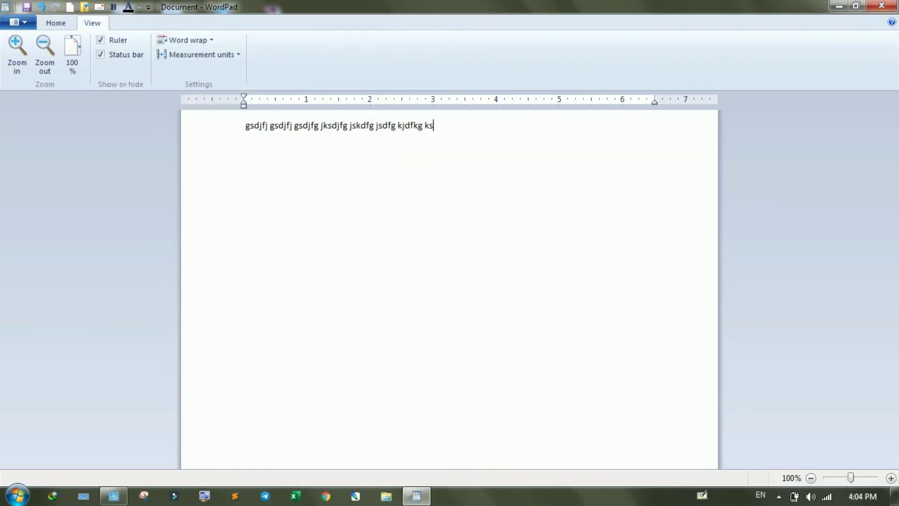
type("djkfg jksdjfg jskdfgk jsdkfg kdsjfkgj sdjfg jskdjgk j")
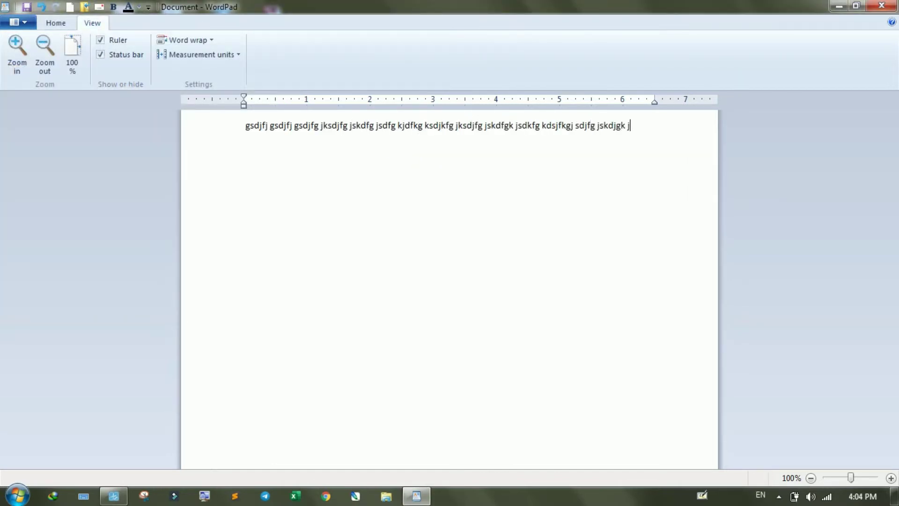
type("sdkfjg ksdjf gskdfjgk jsdfg dfg jdskfjg kjsdf gsjd jgd")
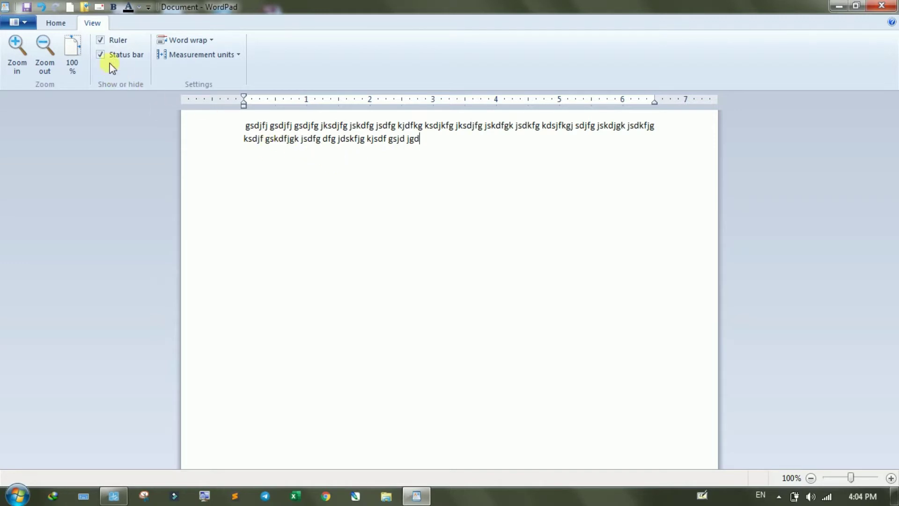
- Save the document in the Documents library under the file name Application as Rich Text Format
left_click(66, 24)
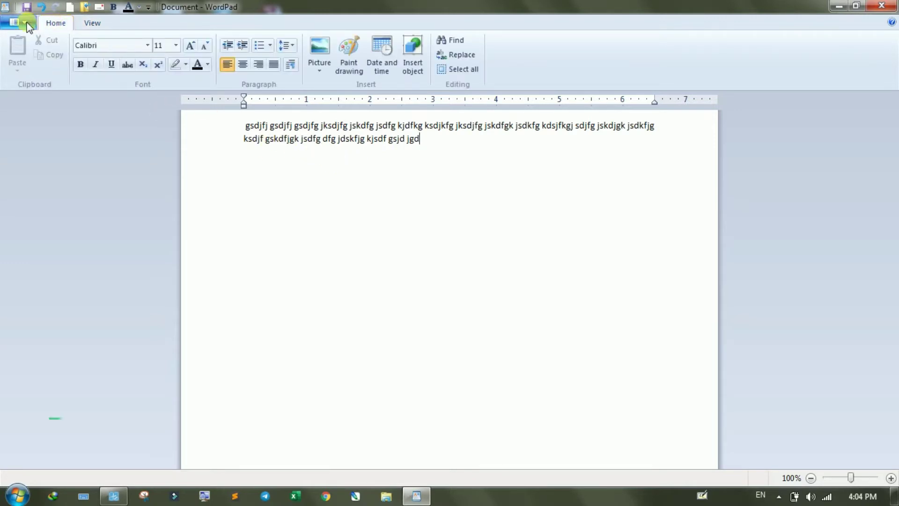
left_click(27, 26)
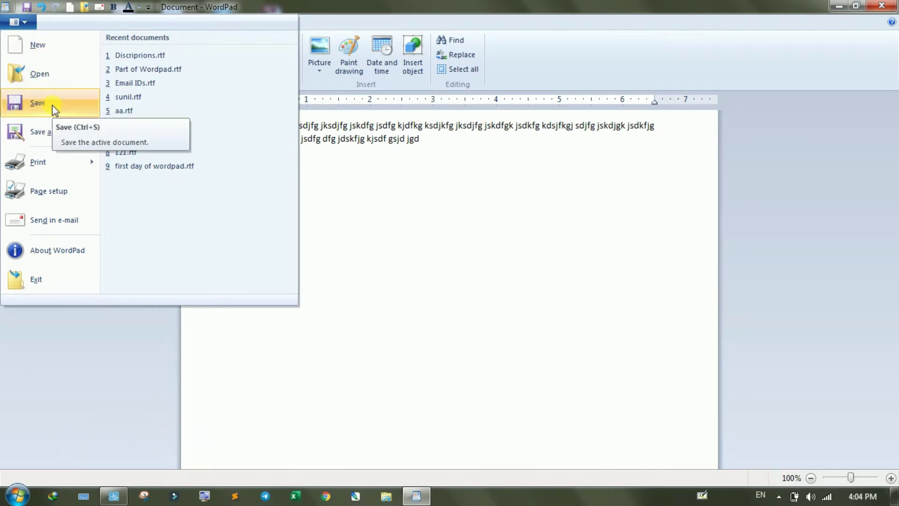
left_click(53, 107)
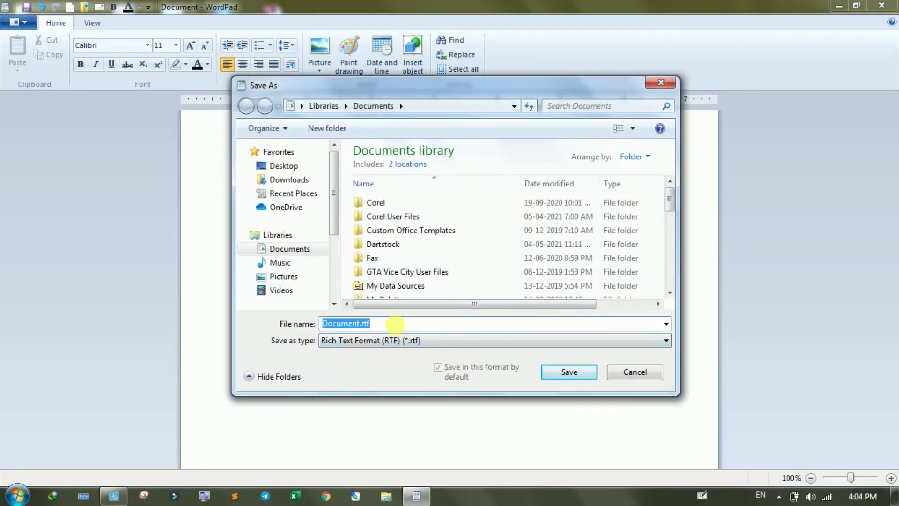
left_click(395, 323)
left_click_drag(401, 323, 322, 323)
type("App")
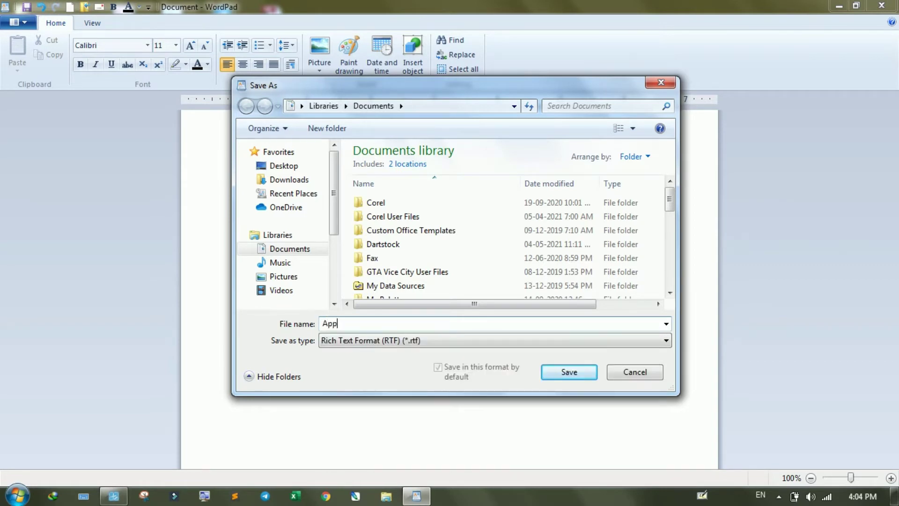
type("i")
key("BackSpace")
type("lication")
left_click(594, 371)
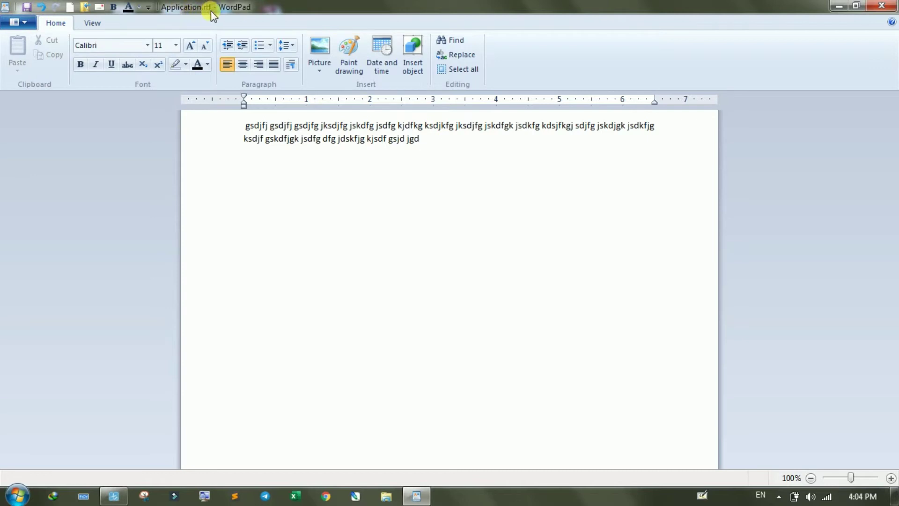
- Create a new document and fill nearly three lines with random text, from "dfjahsd jfajsdhf hsdjfh" through "ashdf hasdhf jahsdf"
left_click(29, 22)
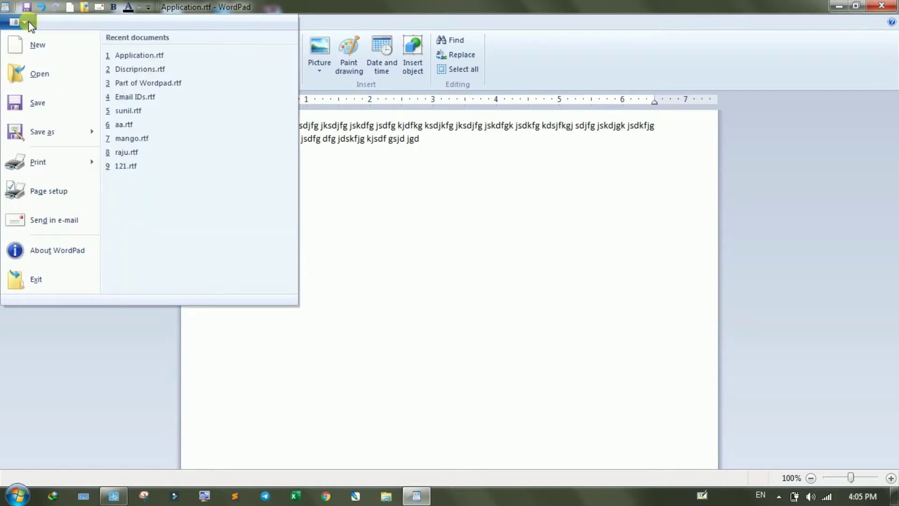
left_click(51, 46)
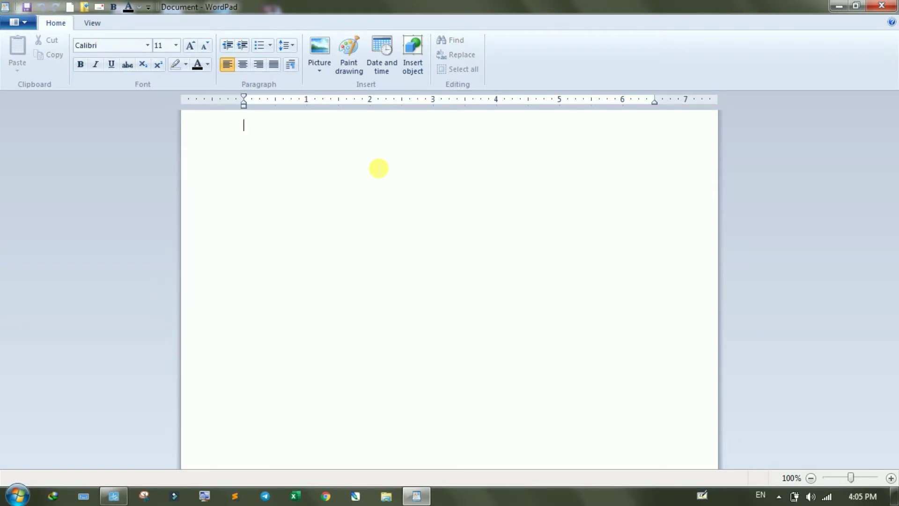
type("dfjahsd jfajsdhf hsdjfh ")
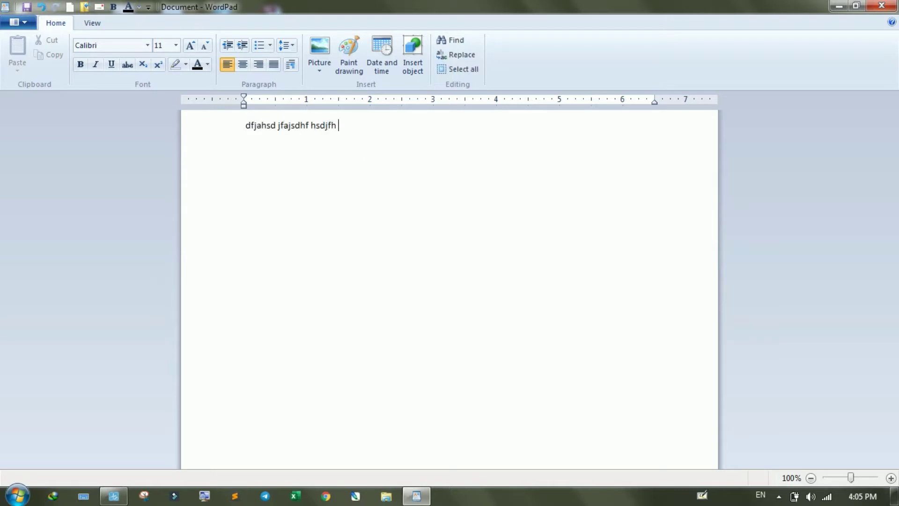
type("ashdfj hasjdhf jahsdjf hajsdhfhasjdhf hasdjfh jsahdjf hs")
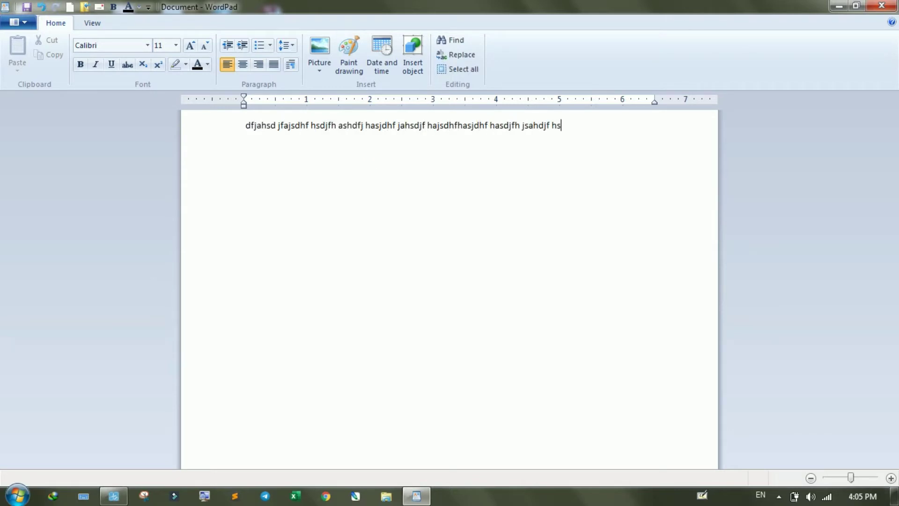
type("jdhf jahsdjfh jashdf jhasjdhf ashdjf hasjdhf hasdjhfjashd")
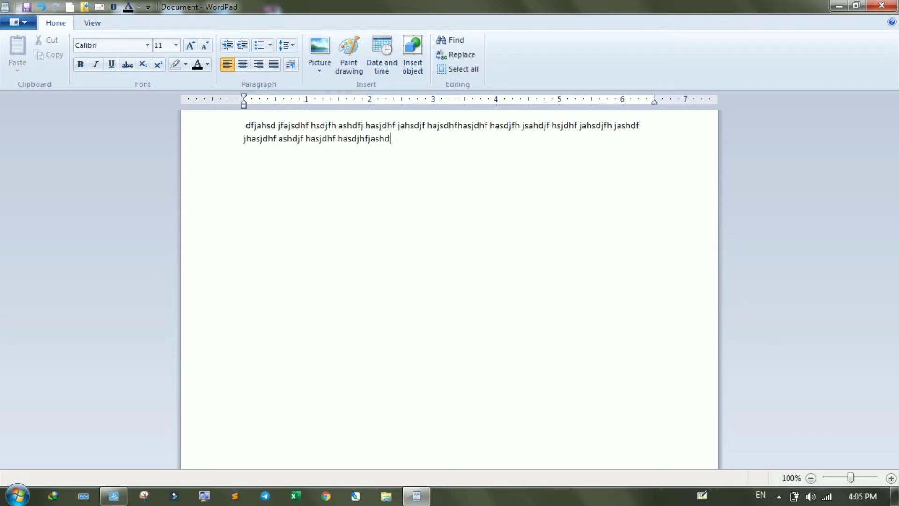
type("jf hasjdhfahsdf hsahdf hsadhfsahdfh asdhf hasdjfha")
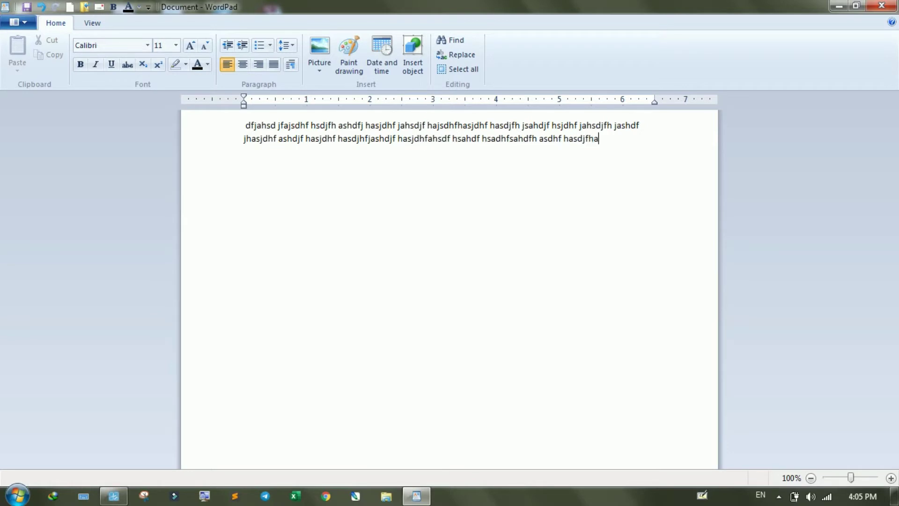
type("s hdjfh asjdhf jhasdjfh jashdfj hasjdhf jahsdjf hasjdhf jhsad")
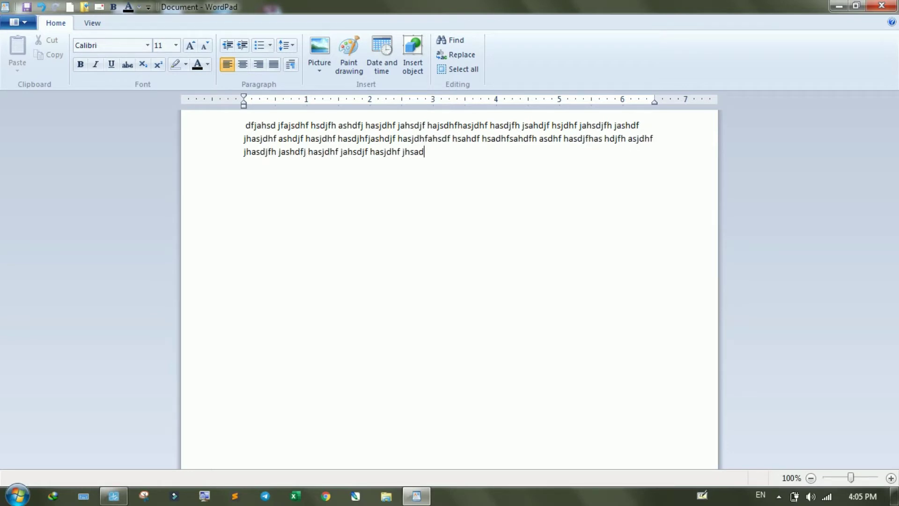
type("fh ashdf hasdhf jahsdf")
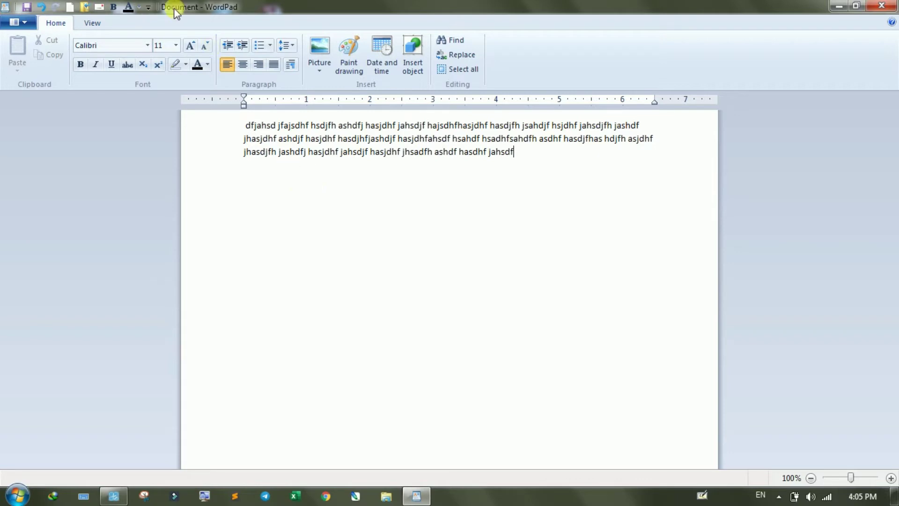
- Save the new document in the Documents library under the file name Letter as Rich Text Format
left_click(24, 27)
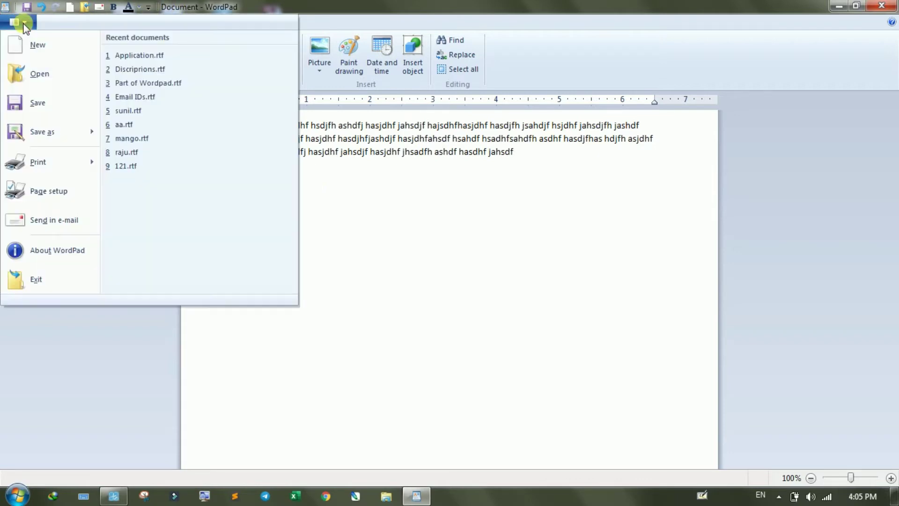
left_click(45, 109)
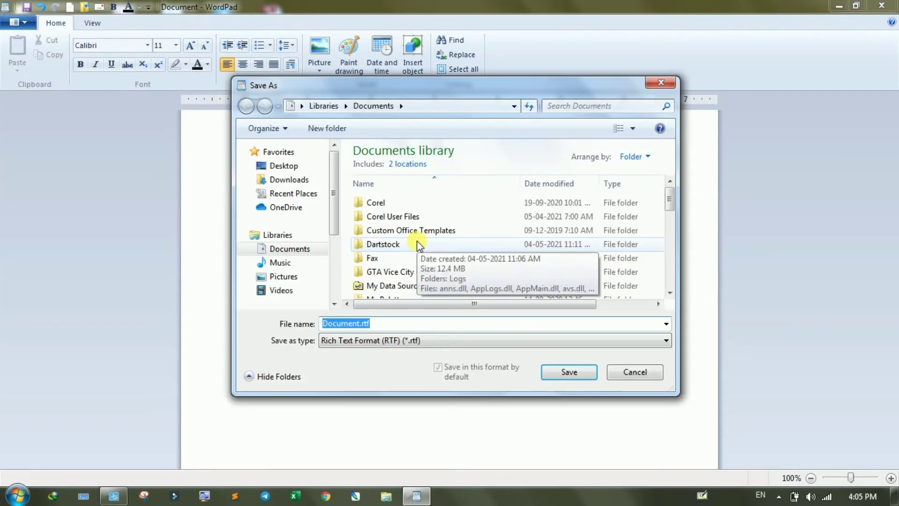
type("L")
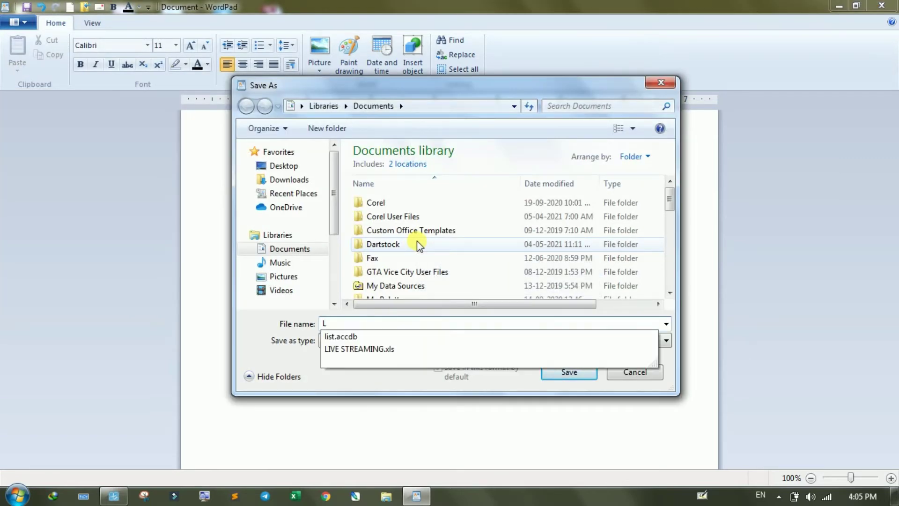
type("etter")
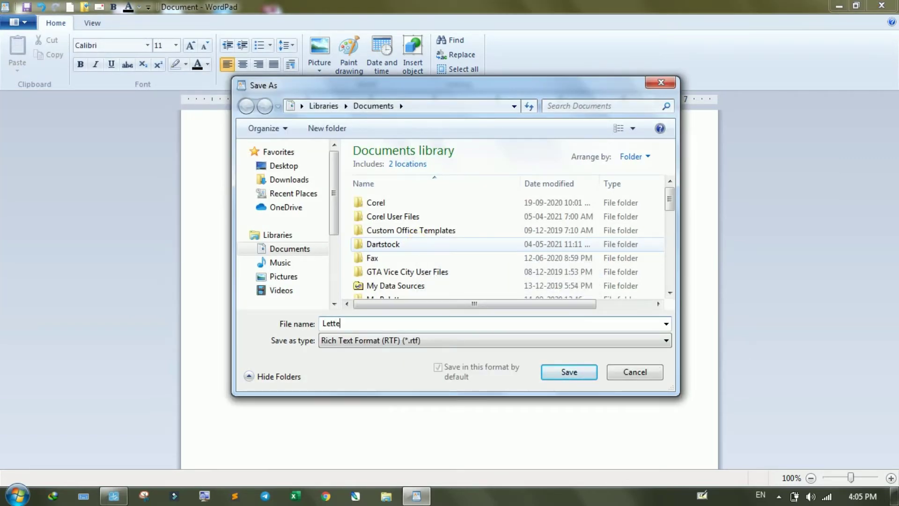
left_click(588, 378)
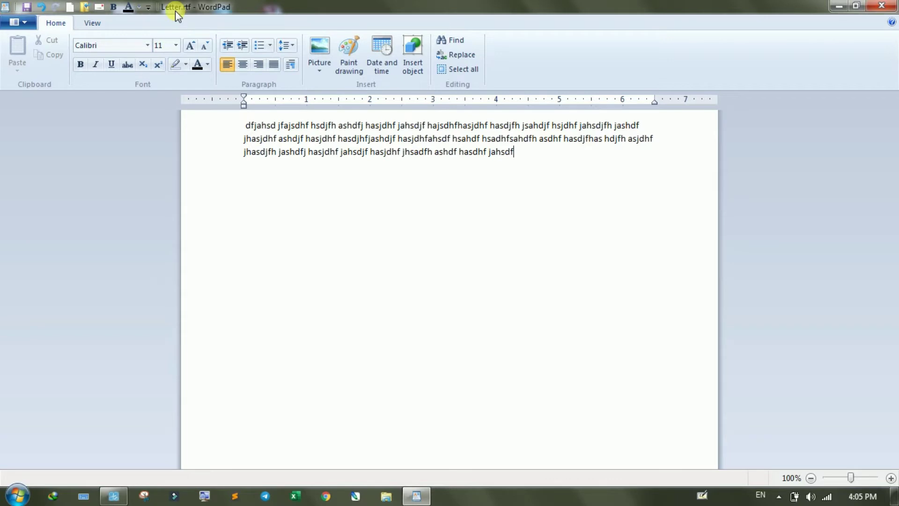
- Open the existing file Letter.rtf from the Documents library using the Open dialog
left_click(27, 23)
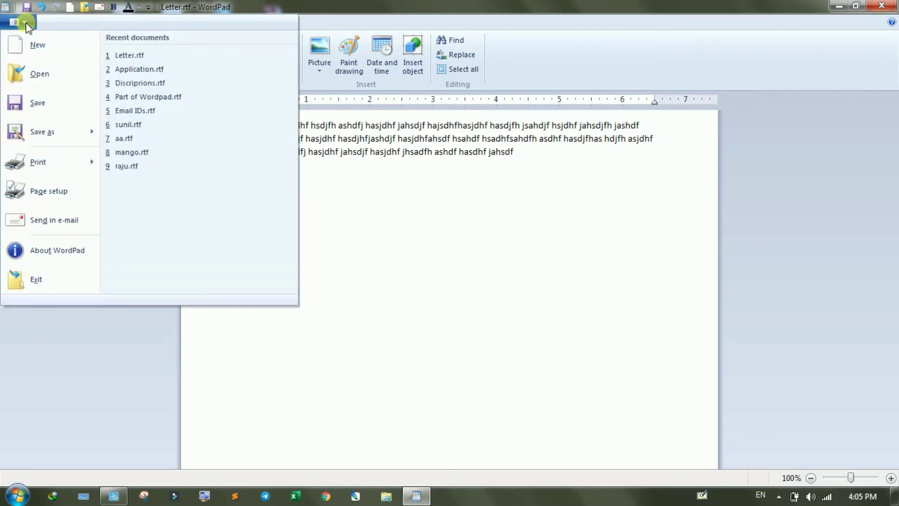
left_click(56, 75)
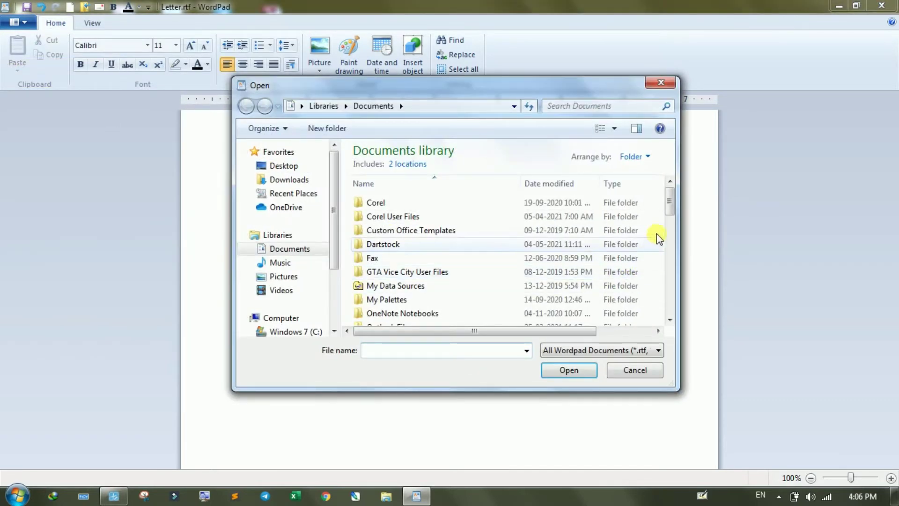
left_click_drag(673, 206, 672, 296)
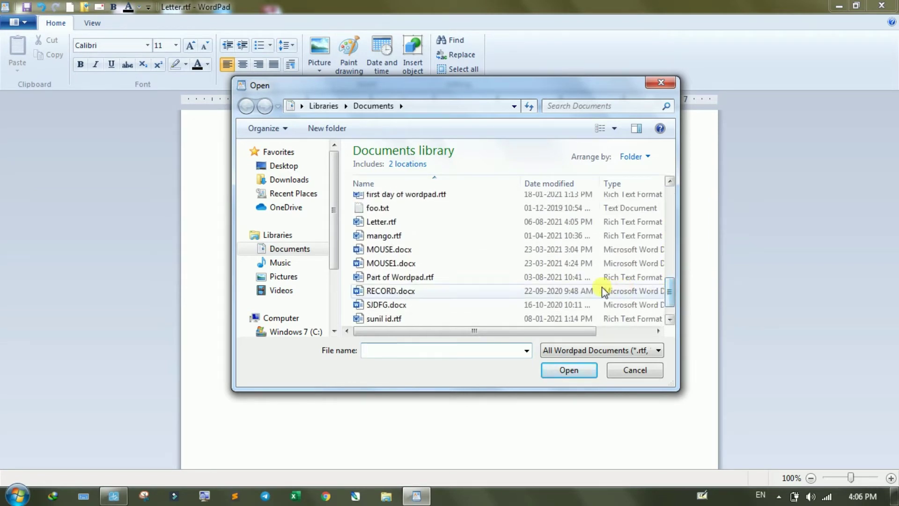
left_click(384, 225)
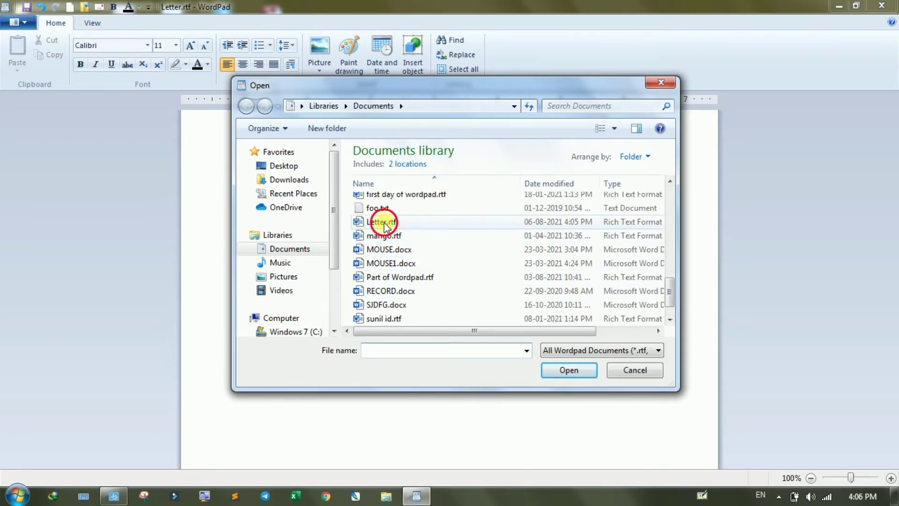
left_click(569, 370)
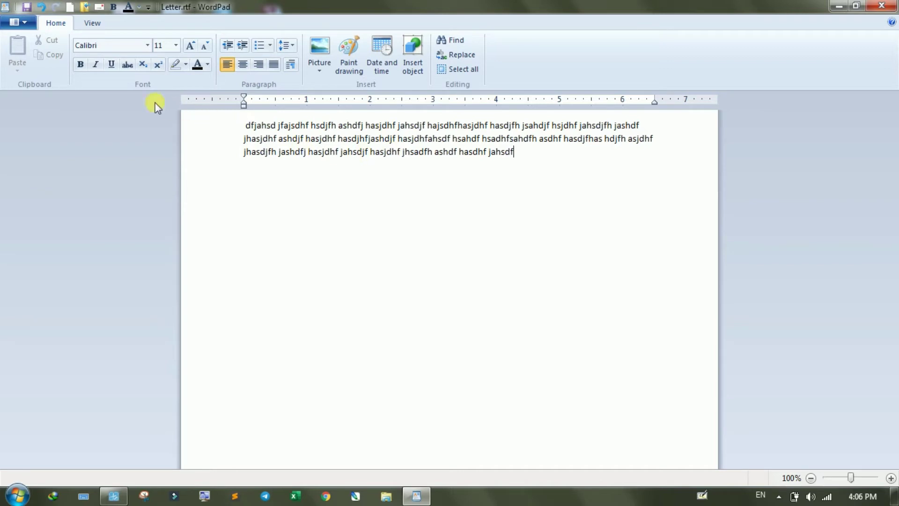
- Open the recent documents Part of Wordpad.rtf and Email IDs.rtf in turn, and skim the list of addresses in the second
left_click(23, 24)
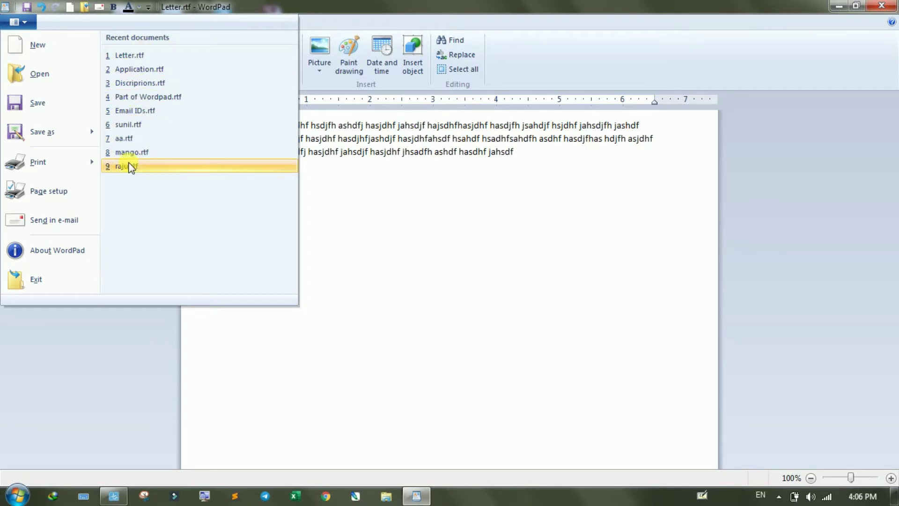
left_click(149, 97)
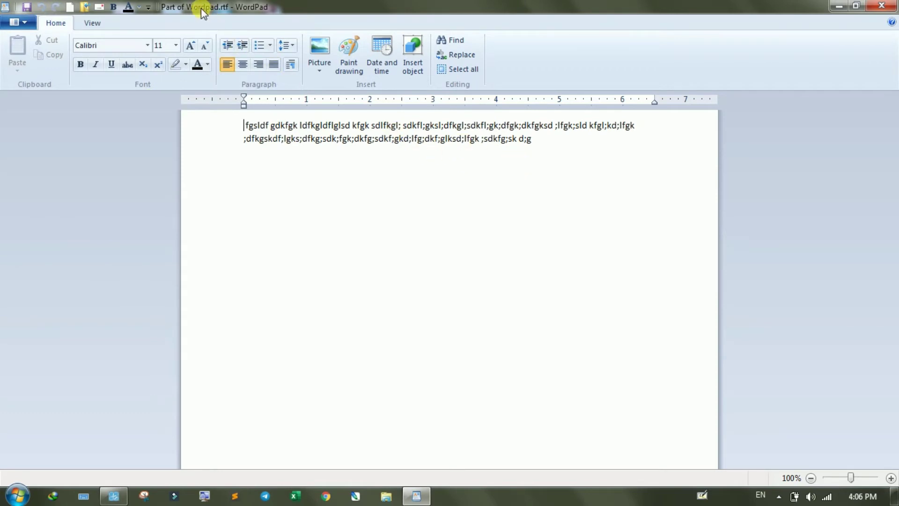
left_click(26, 27)
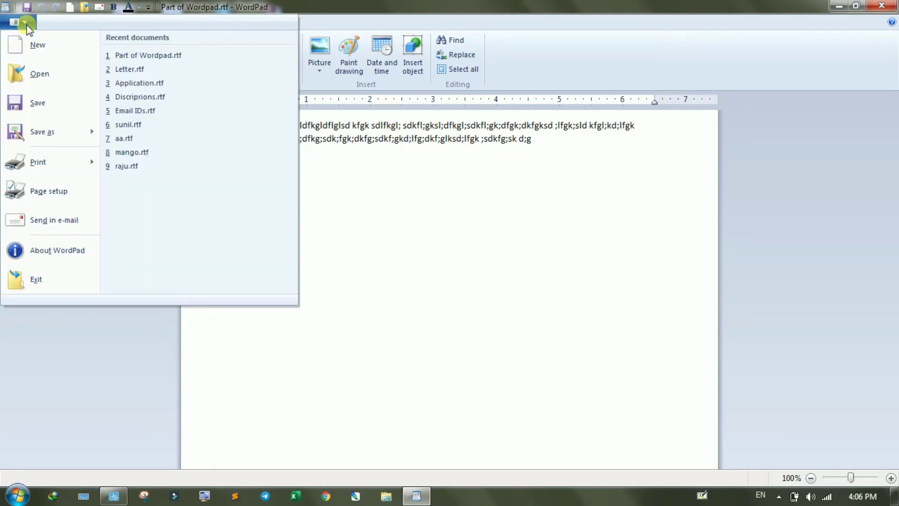
left_click(133, 111)
scroll(370, 178, "down", 1)
scroll(370, 178, "down", 3)
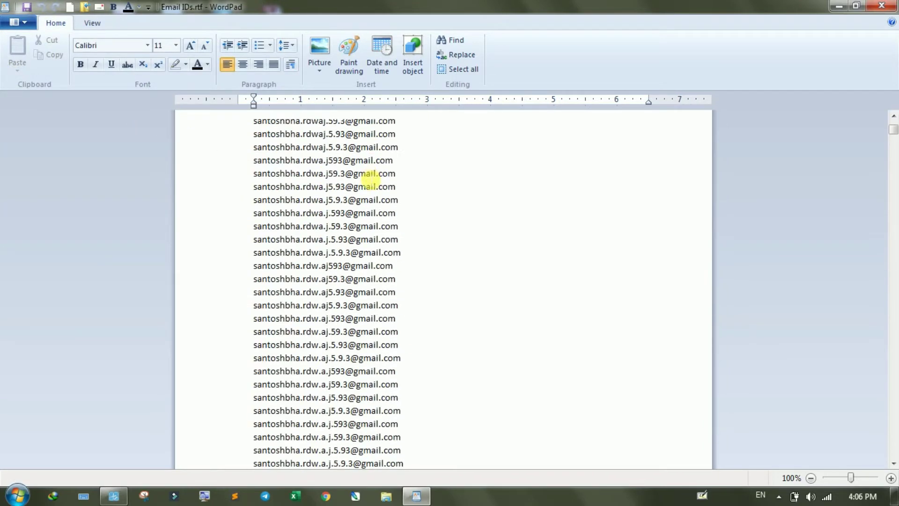
scroll(368, 184, "up", 4)
- Reopen Letter.rtf from the recent documents and place the cursor at the end of its last line
left_click(23, 21)
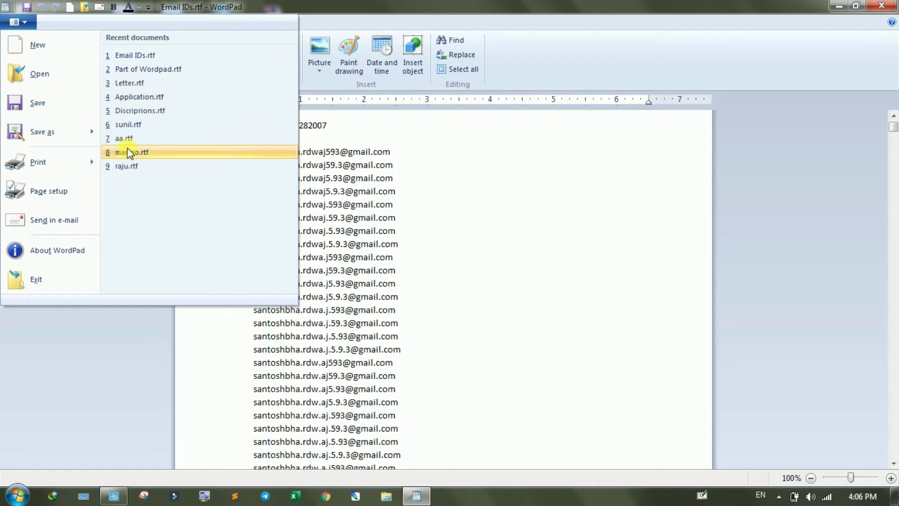
left_click(130, 82)
left_click(28, 25)
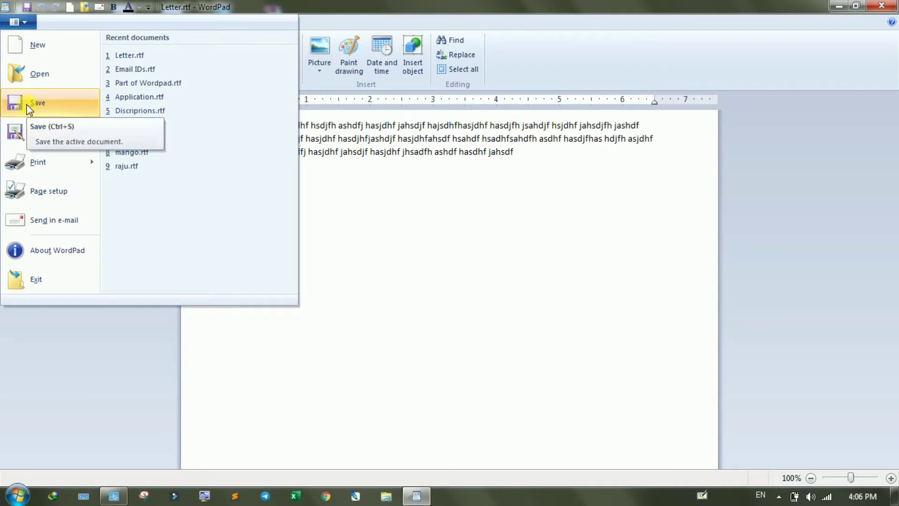
left_click(401, 171)
left_click(549, 155)
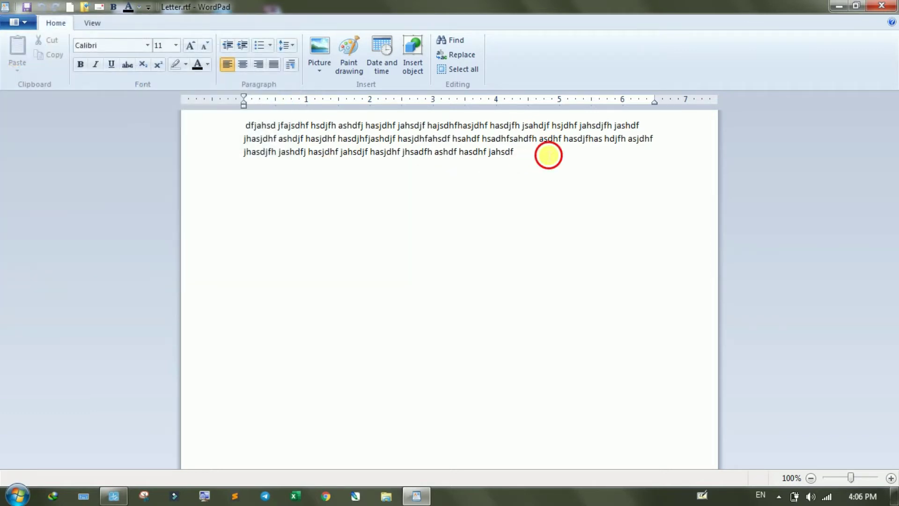
- Change the font colour of all the text in Letter.rtf to gold
left_click_drag(548, 155, 139, 124)
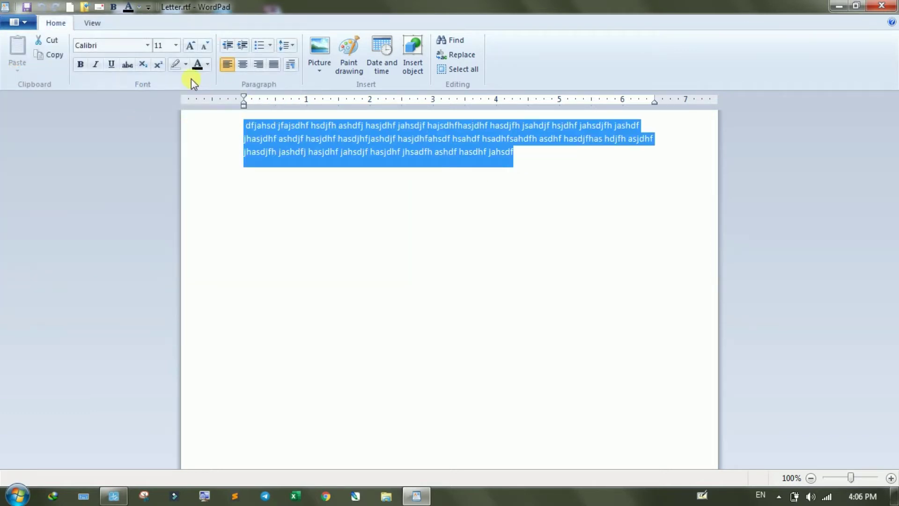
left_click(208, 64)
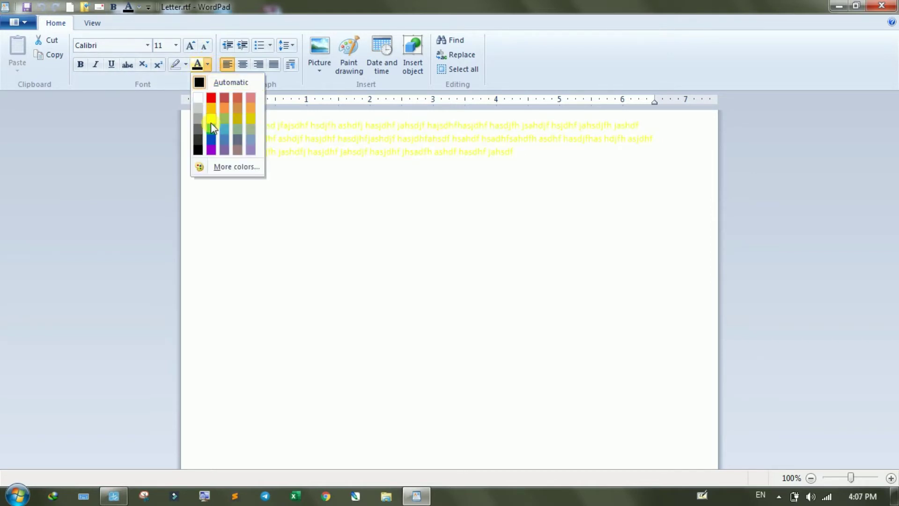
left_click(214, 109)
- Add two paragraphs after the last line: "gjsdfjg jsdfkjg ksdjfkg jsdkfjg ksdjfgk jsdkfjg ksdfg sdfg ds" and "fg sdfg sdjfgjds"
left_click(544, 159)
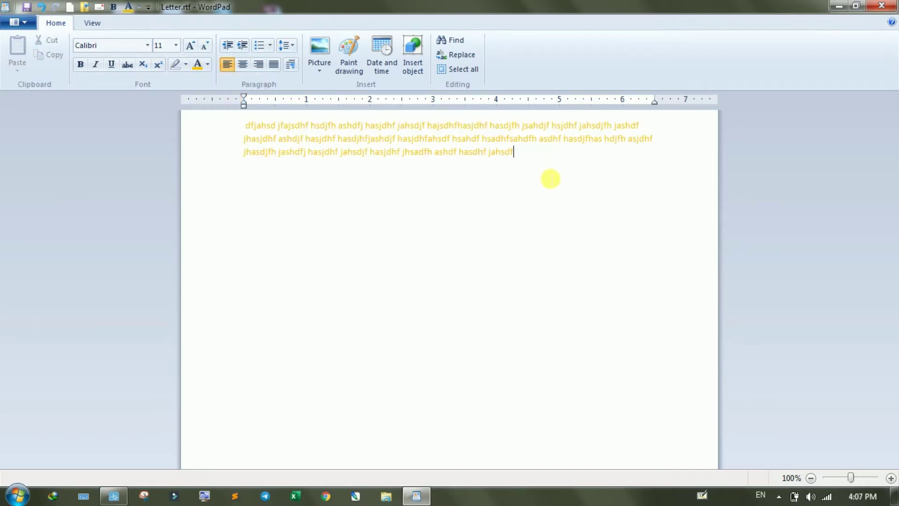
key("Return")
type("gjsdfjg jsdfkjg ksdjfkg jsdkfjg ksdjfgk jsdkfjg ksdfg sdfg ds")
key("Return")
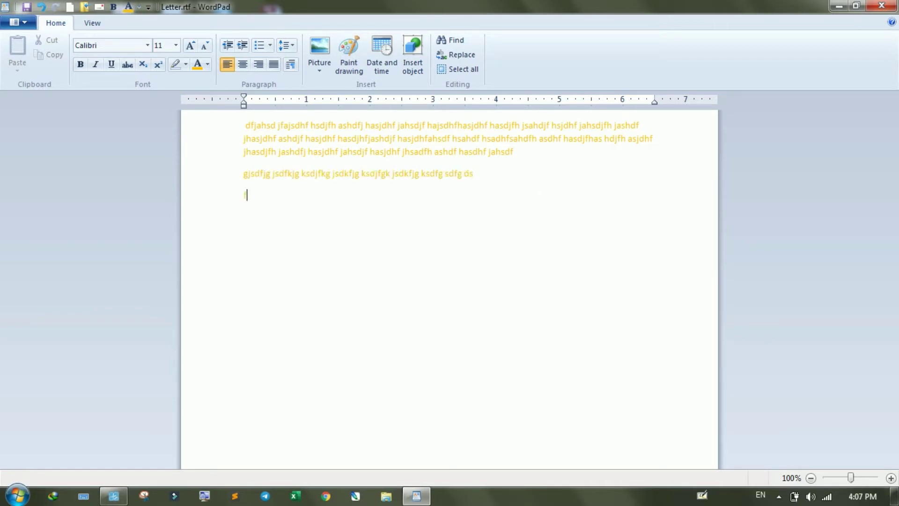
type("fg sdfg sdjfgjds")
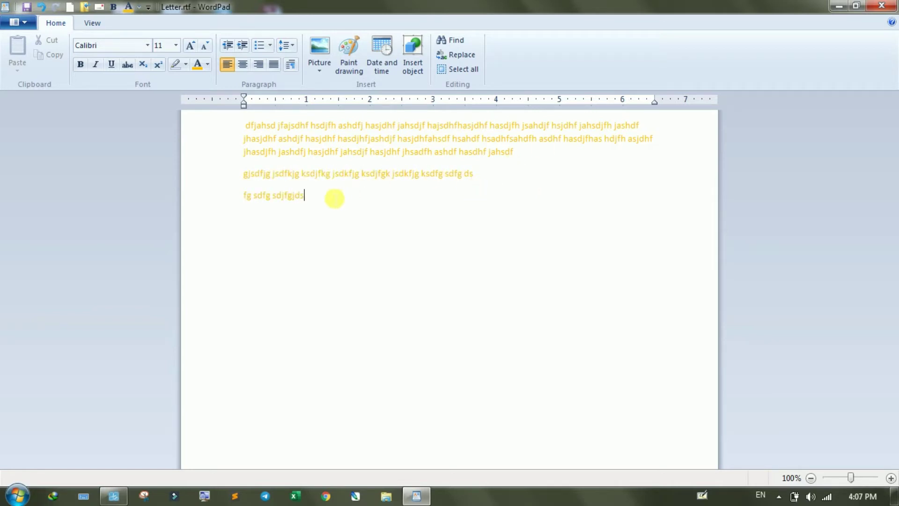
- Make the text from the second line's last word "asjdhf" to the end of the document bold and green
left_click_drag(335, 196, 227, 172)
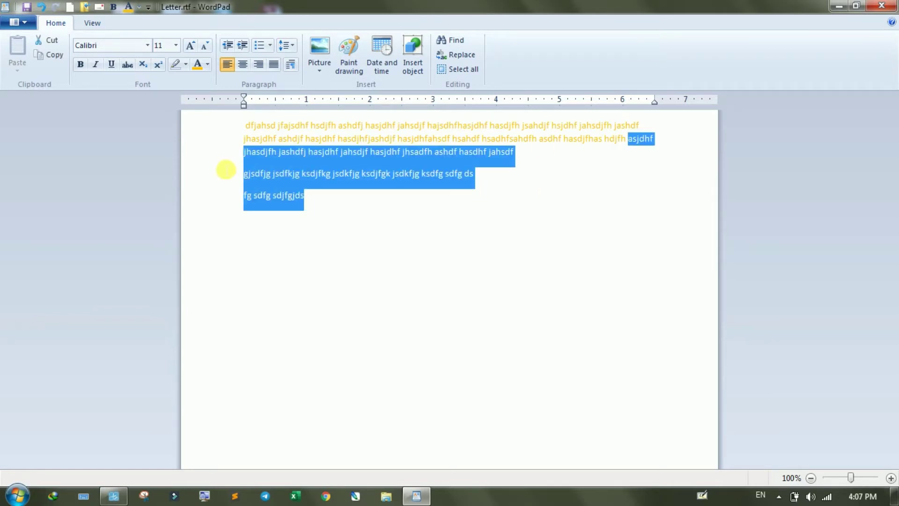
left_click(80, 65)
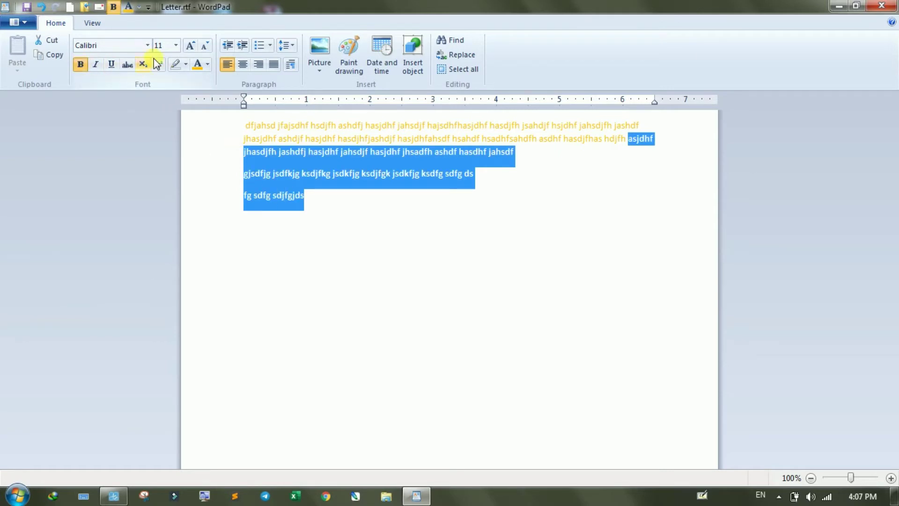
left_click(208, 65)
left_click(215, 133)
left_click(328, 199)
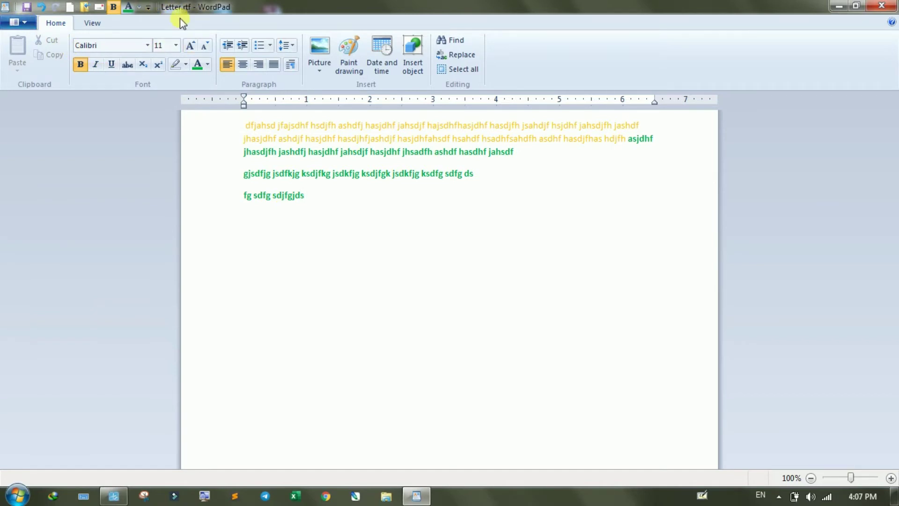
- Save the changes to Letter.rtf and create a new blank document
left_click(16, 22)
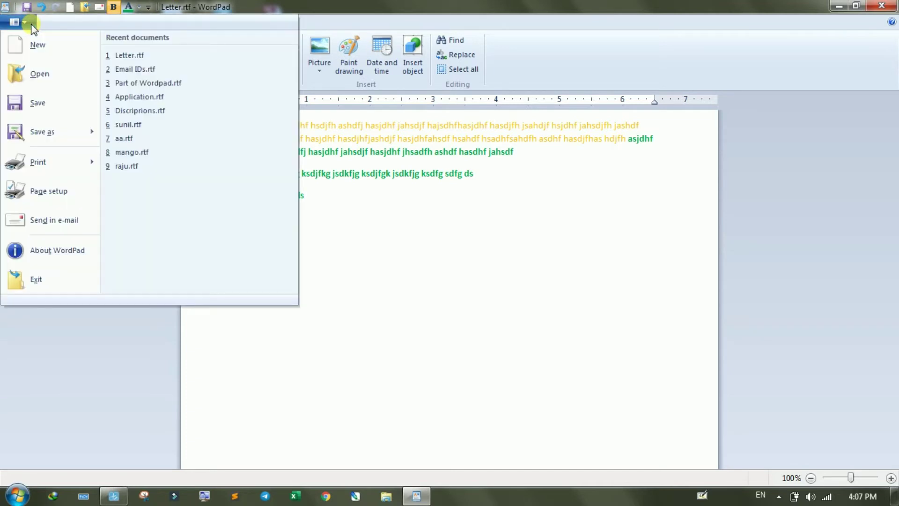
left_click(40, 104)
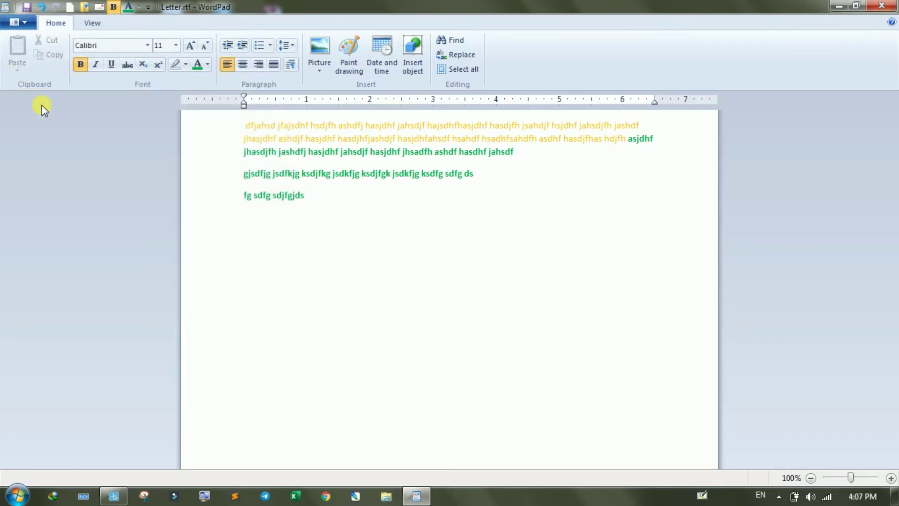
left_click(17, 22)
left_click(33, 44)
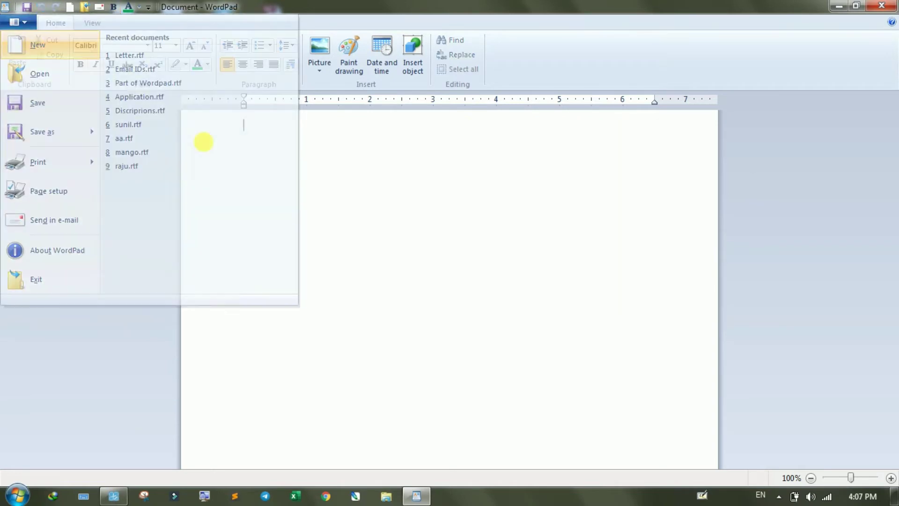
- Enter "gudfgudfug sdfgdsfg j" and save the document as bbn in the Documents library in Rich Text Format
type("gudfgudfug sdfgdsfg j")
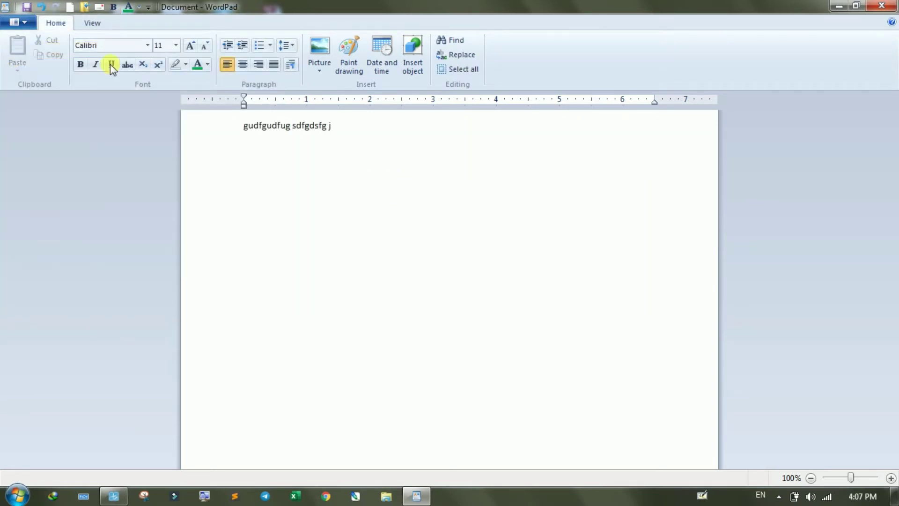
left_click(16, 24)
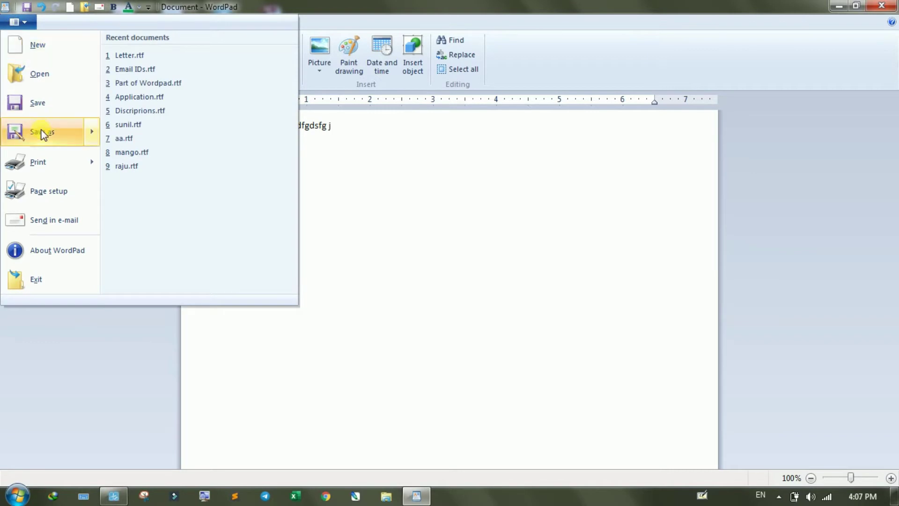
left_click(41, 106)
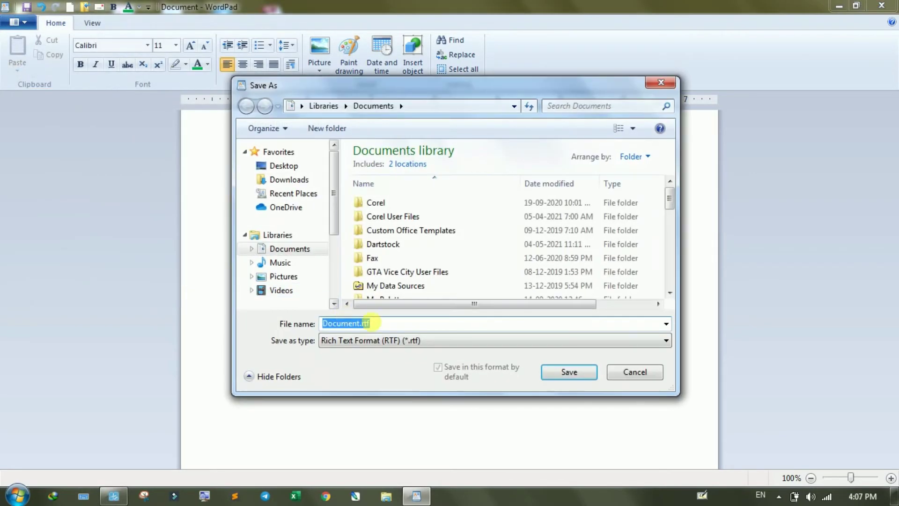
type("bbn")
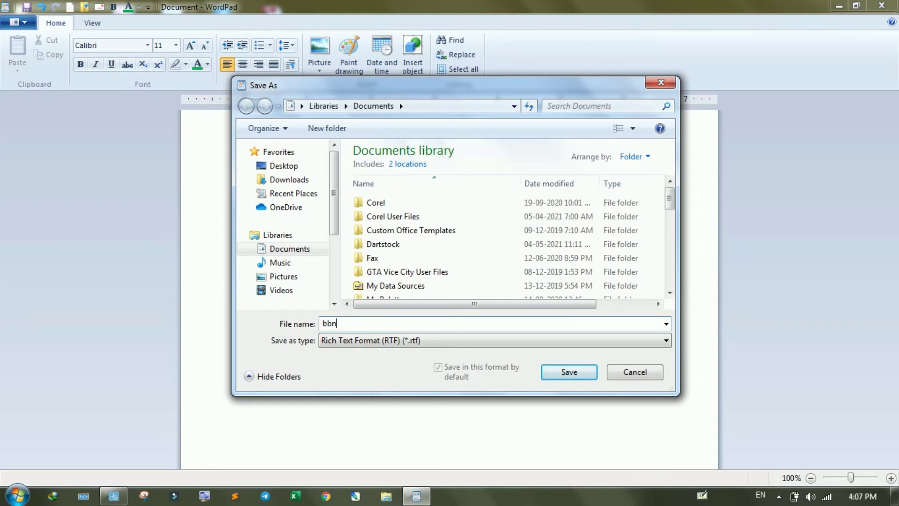
left_click(576, 374)
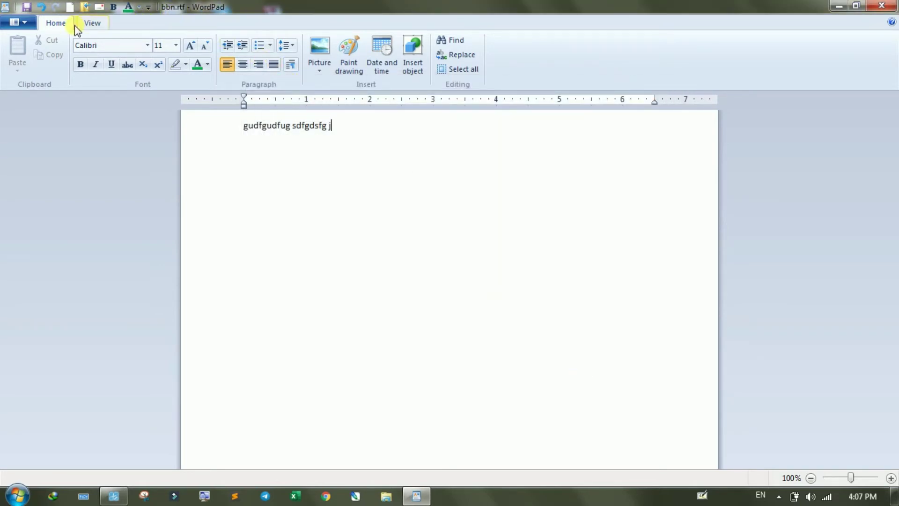
- Reopen Letter.rtf from the recent documents
left_click(19, 24)
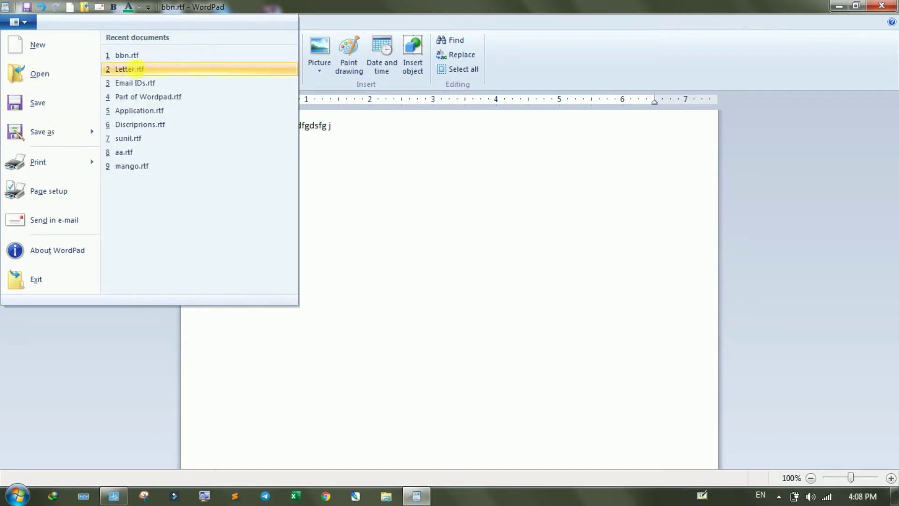
left_click(131, 70)
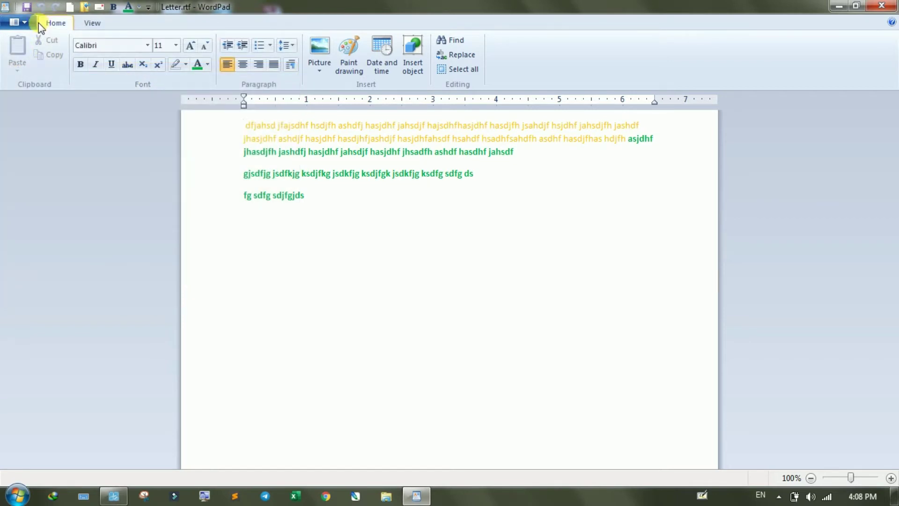
- View the Save As dialog for the Rich Text and Office Open XML formats, cancelling each without saving
left_click(23, 22)
mouse_move(46, 133)
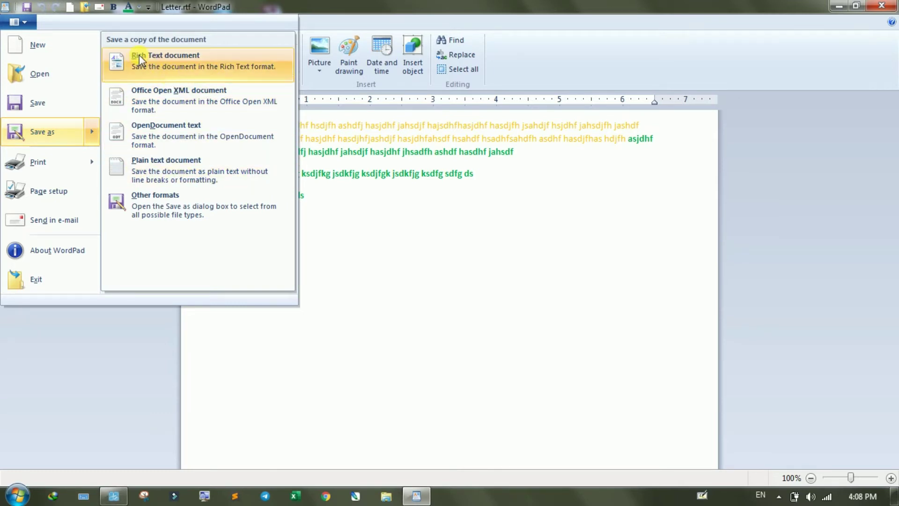
left_click(175, 65)
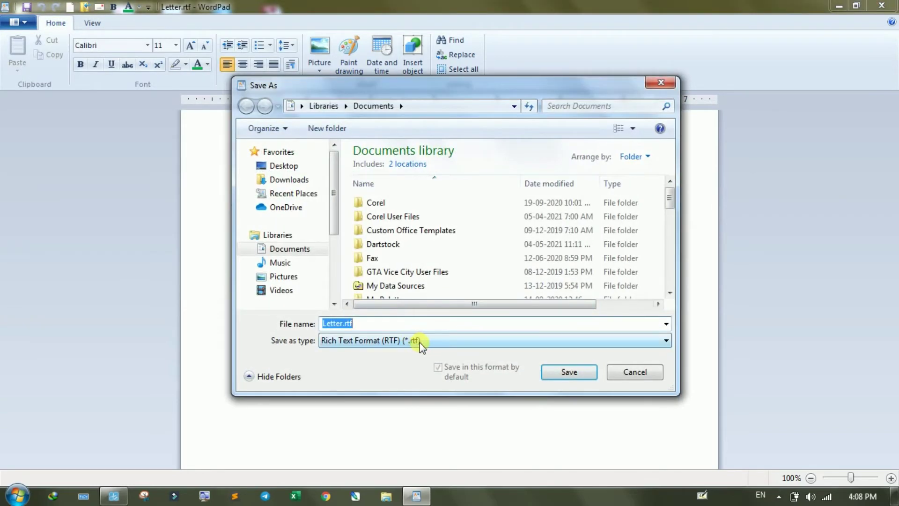
left_click(617, 375)
left_click(31, 27)
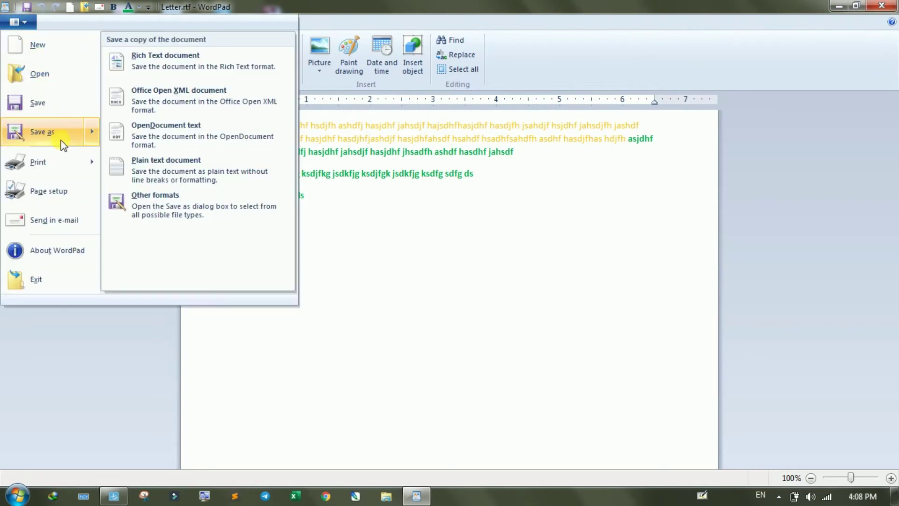
left_click(195, 101)
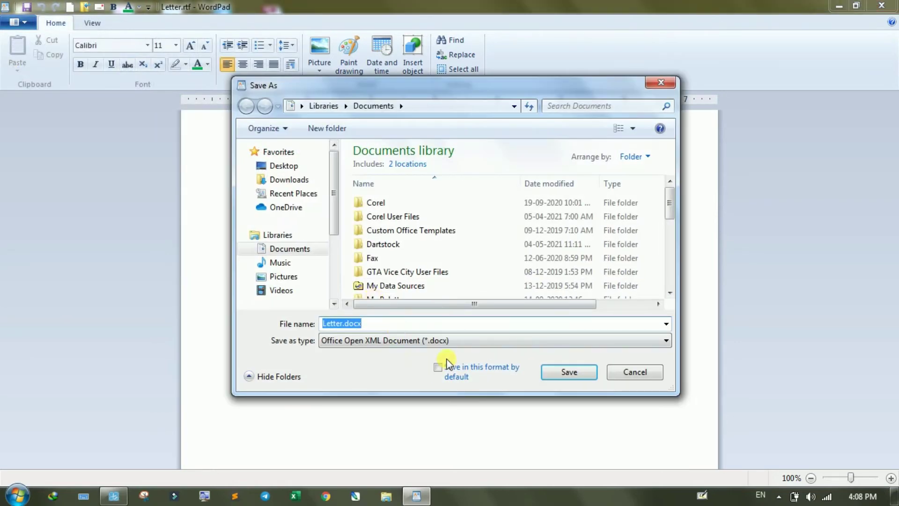
left_click(646, 373)
- View the Save As dialog for the OpenDocument text and plain text formats, cancelling each without saving
left_click(28, 26)
mouse_move(71, 134)
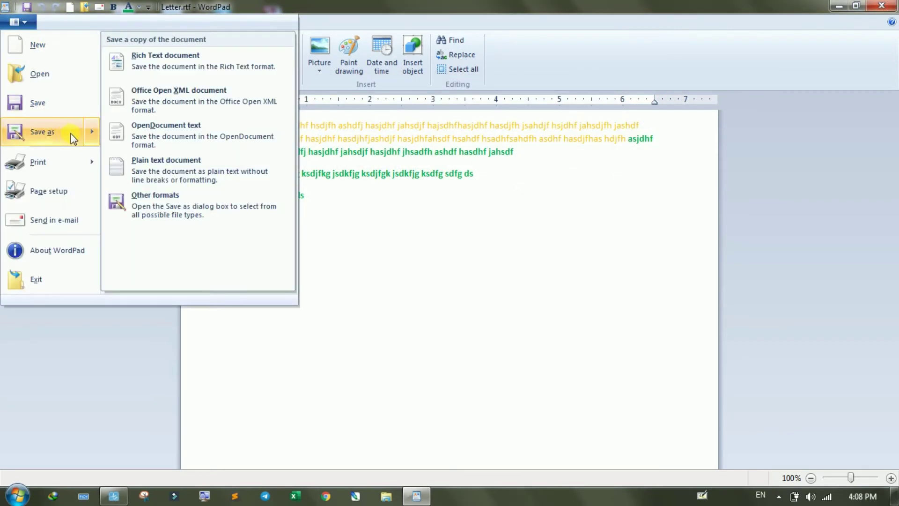
left_click(162, 133)
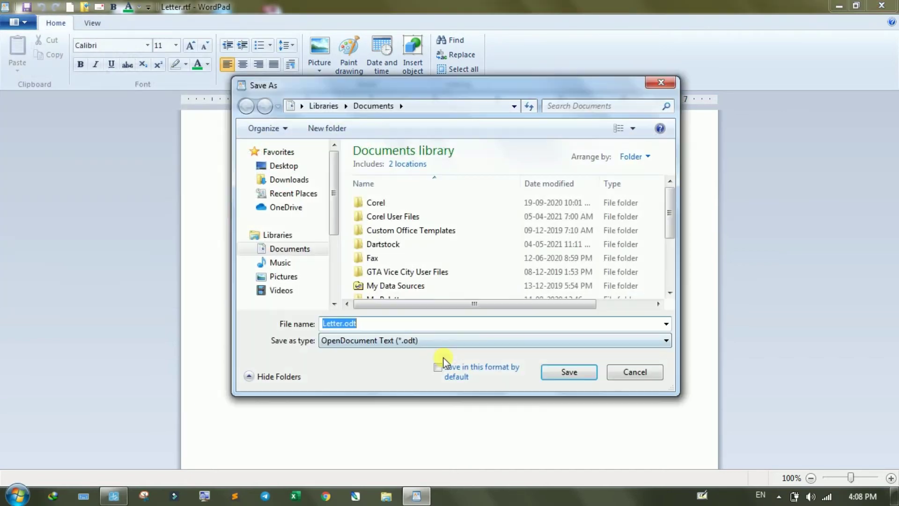
left_click(633, 373)
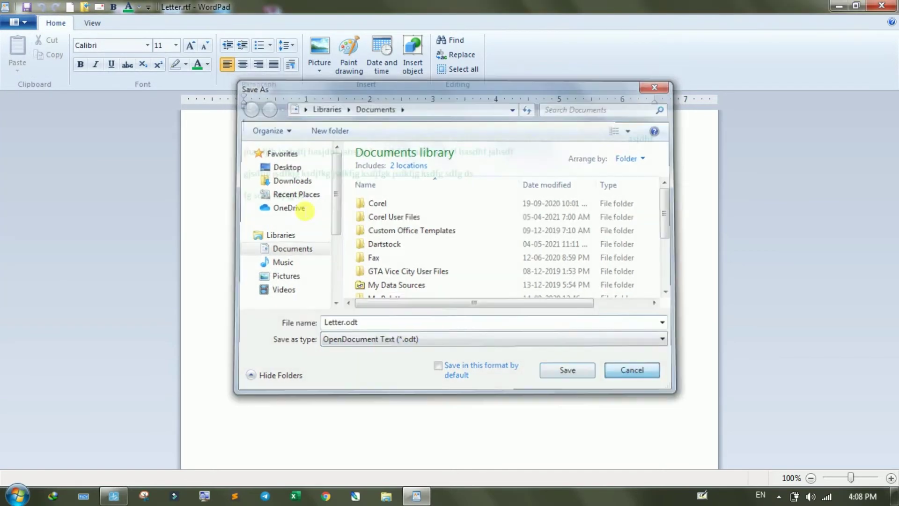
left_click(18, 22)
mouse_move(70, 135)
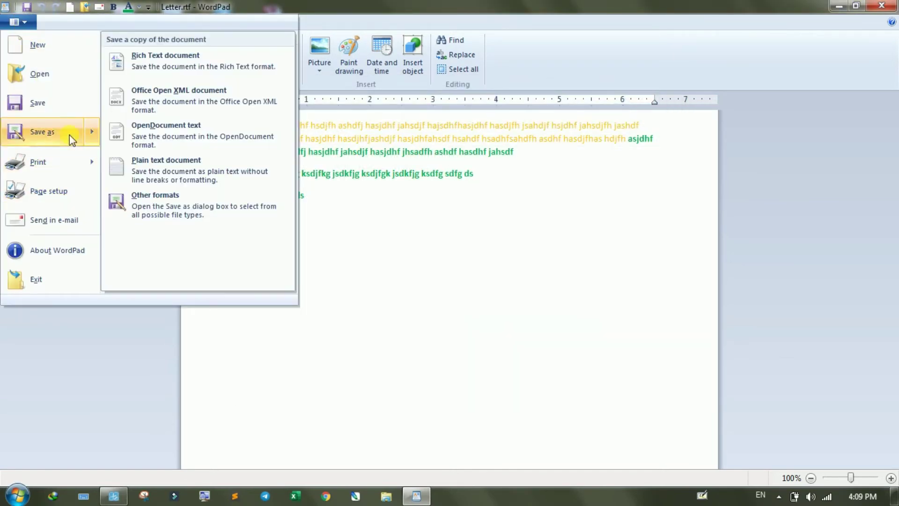
left_click(167, 167)
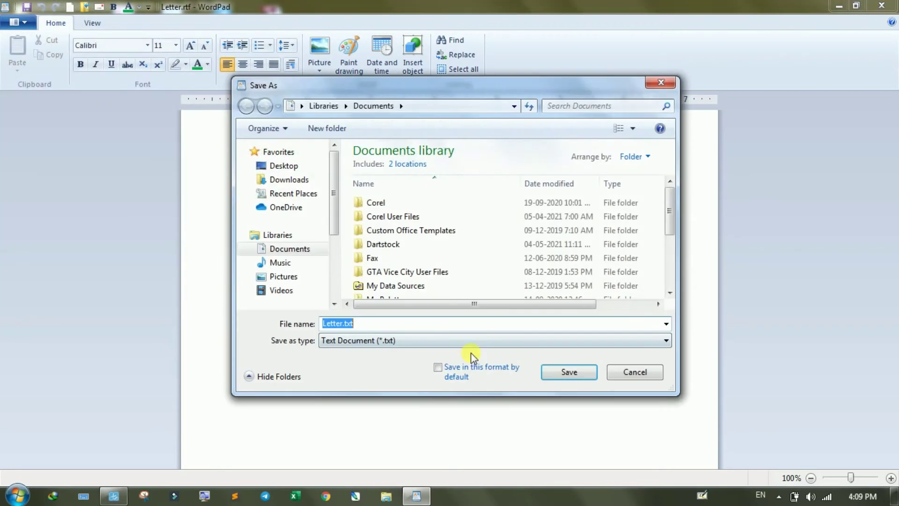
left_click(630, 375)
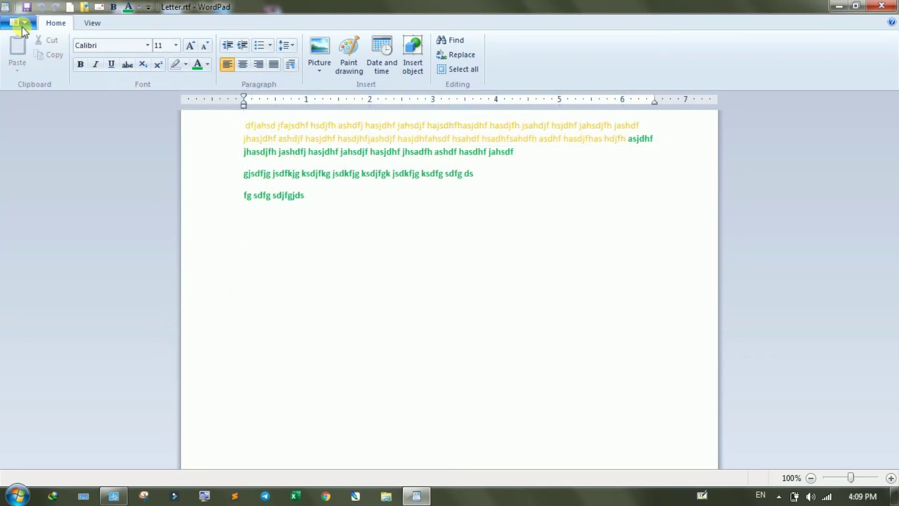
- Open the Save As dialog for other formats, examine the available file types, and cancel without saving
left_click(18, 22)
mouse_move(71, 139)
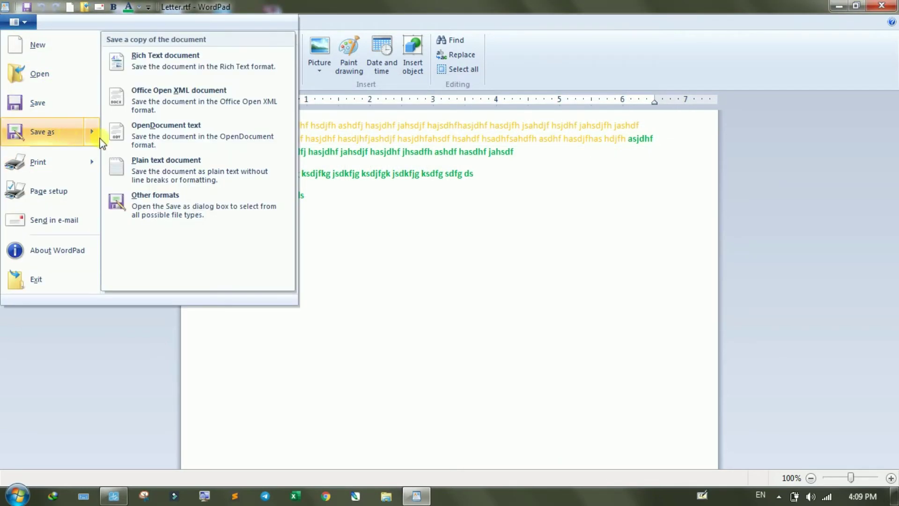
left_click(184, 209)
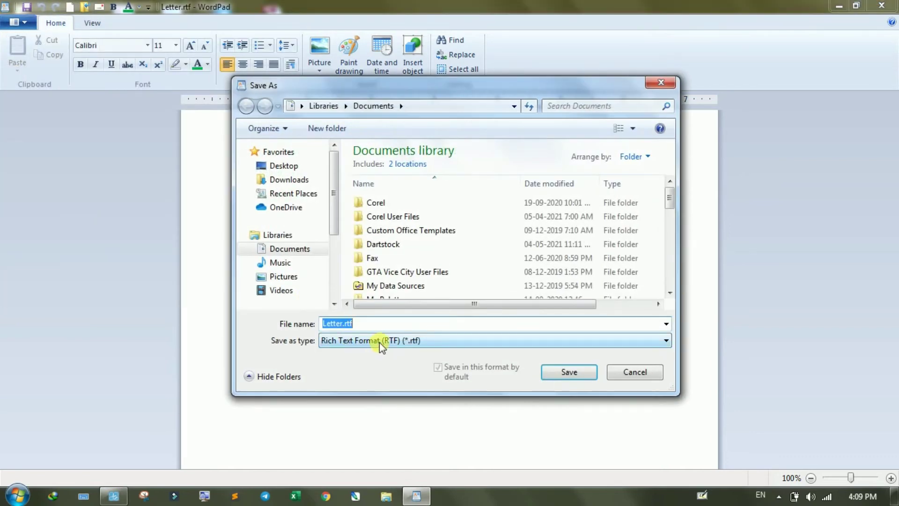
left_click(381, 341)
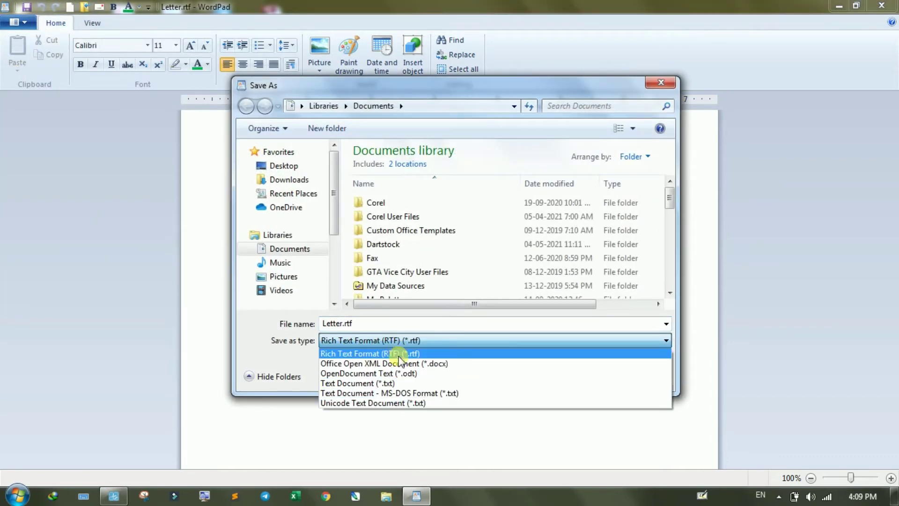
left_click(423, 325)
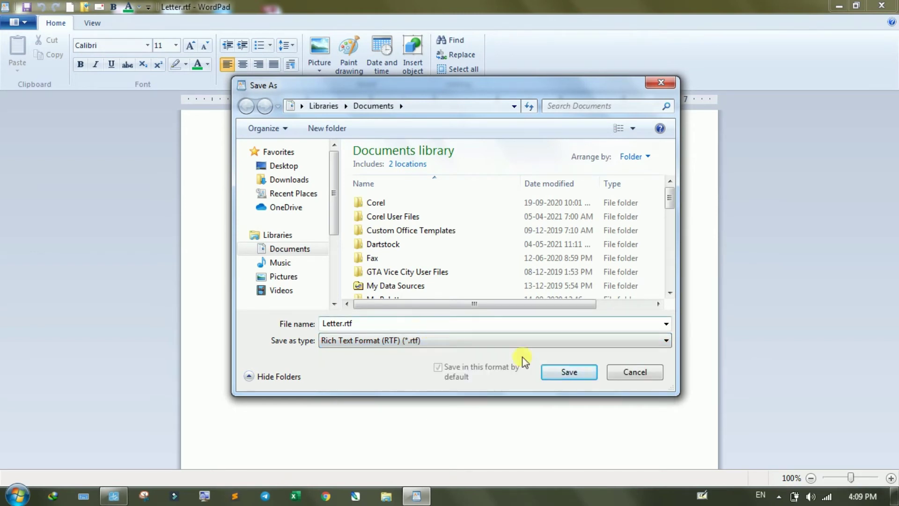
left_click(618, 375)
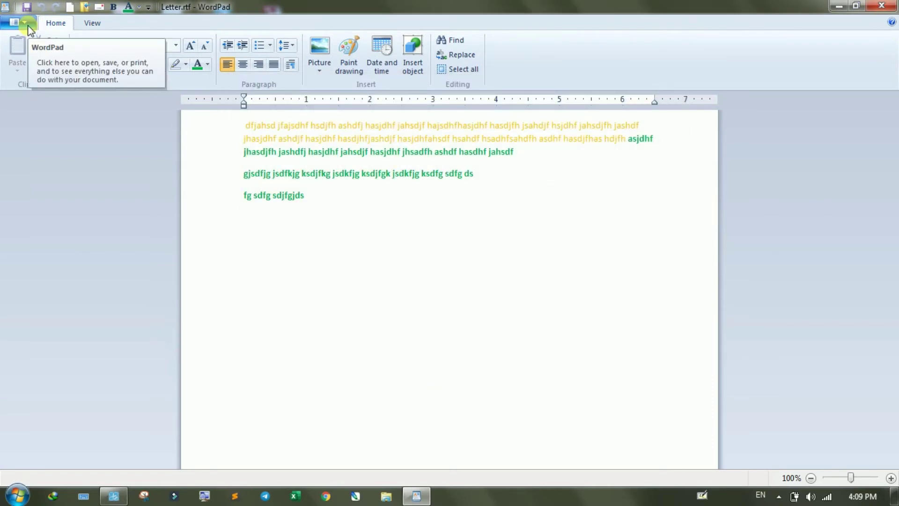
- Open the Print dialog for the document, examine the available printers, and pick HP LaserJet M1005
left_click(28, 28)
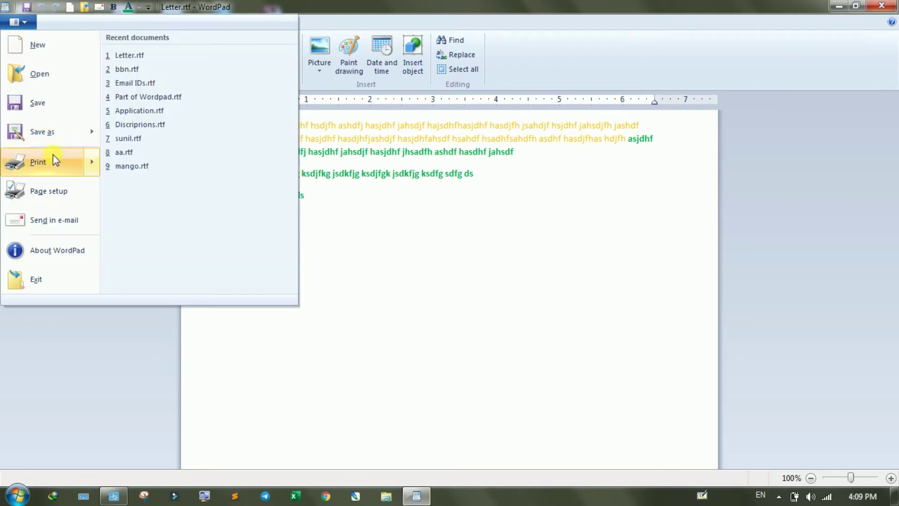
mouse_move(62, 132)
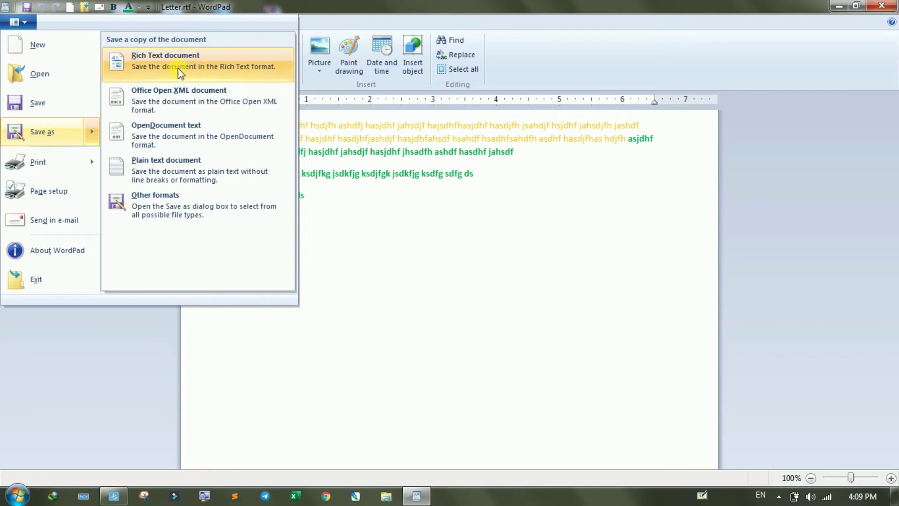
mouse_move(61, 166)
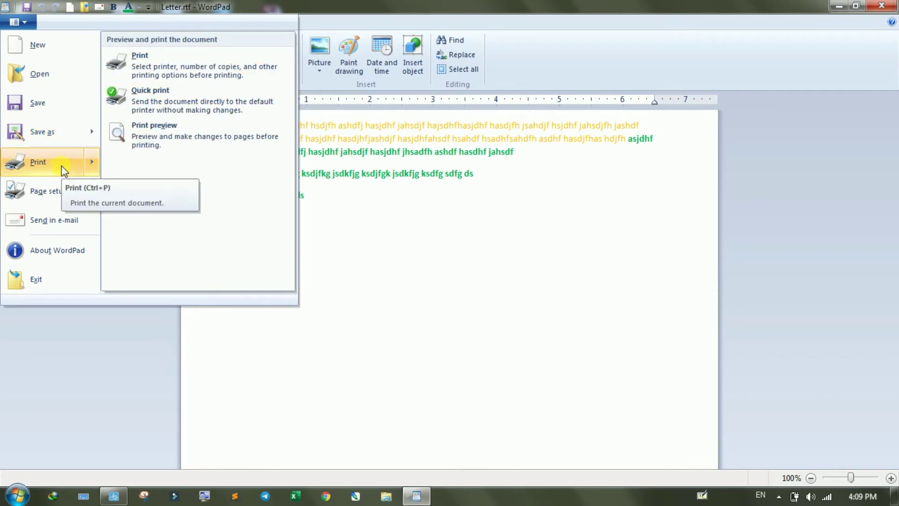
left_click(164, 60)
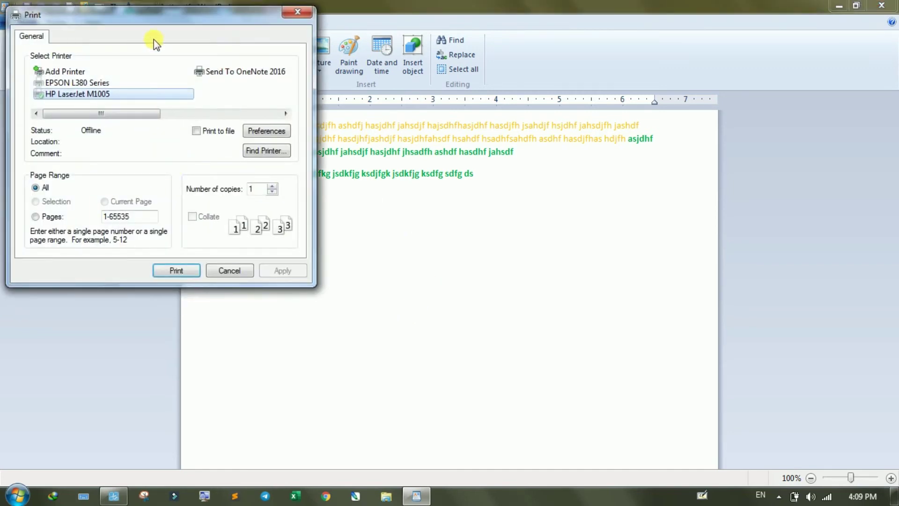
left_click_drag(177, 22, 586, 62)
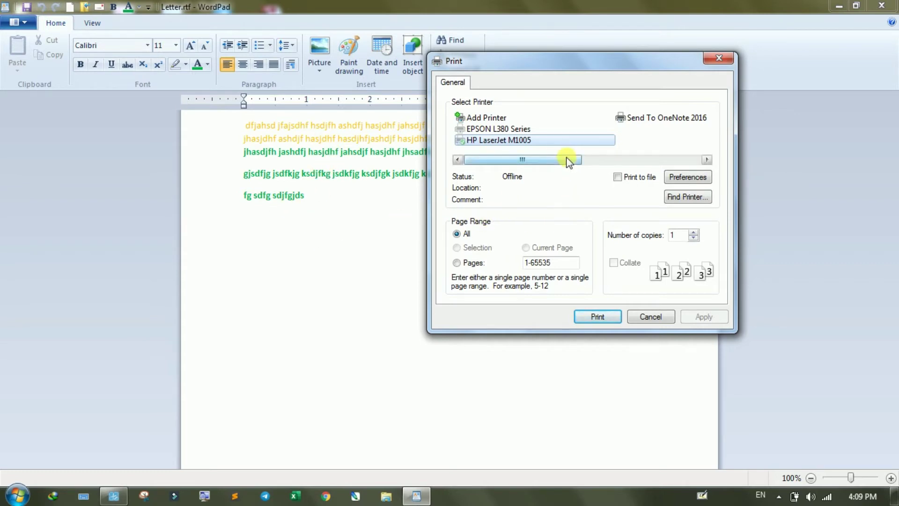
left_click_drag(568, 160, 499, 160)
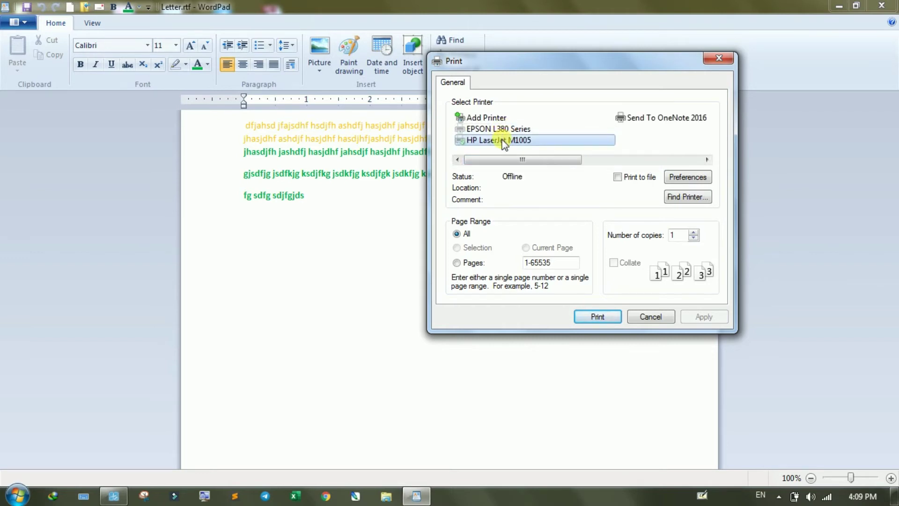
left_click(504, 141)
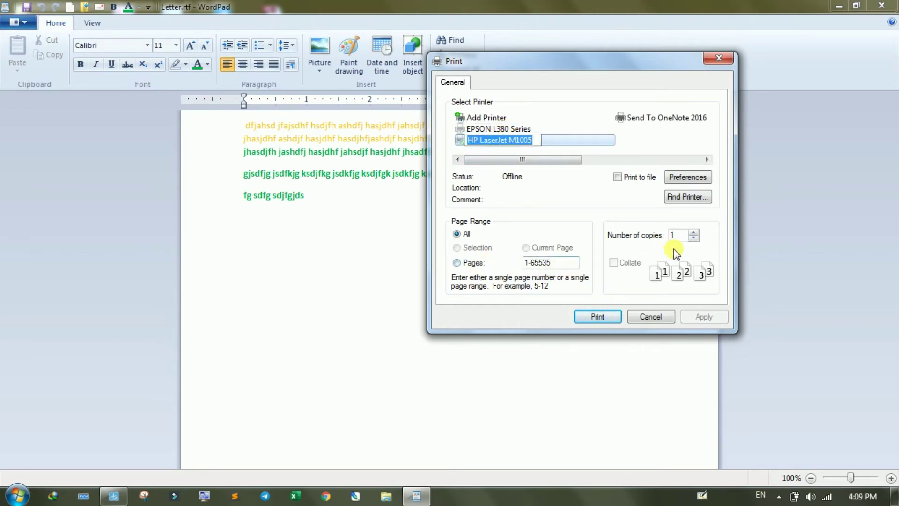
- Set the number of copies to 5 and cancel the Print dialog without printing
left_click(695, 232)
left_click(695, 232)
left_click(695, 232)
left_click(694, 232)
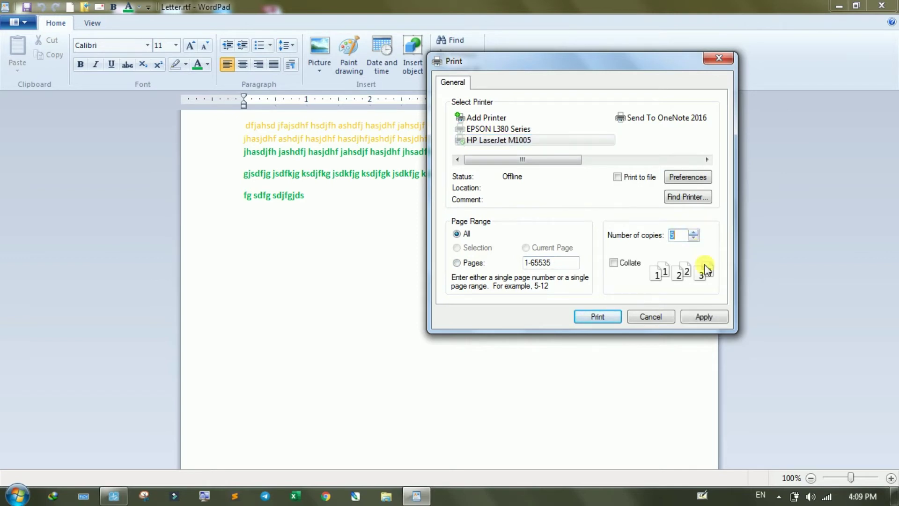
left_click(654, 319)
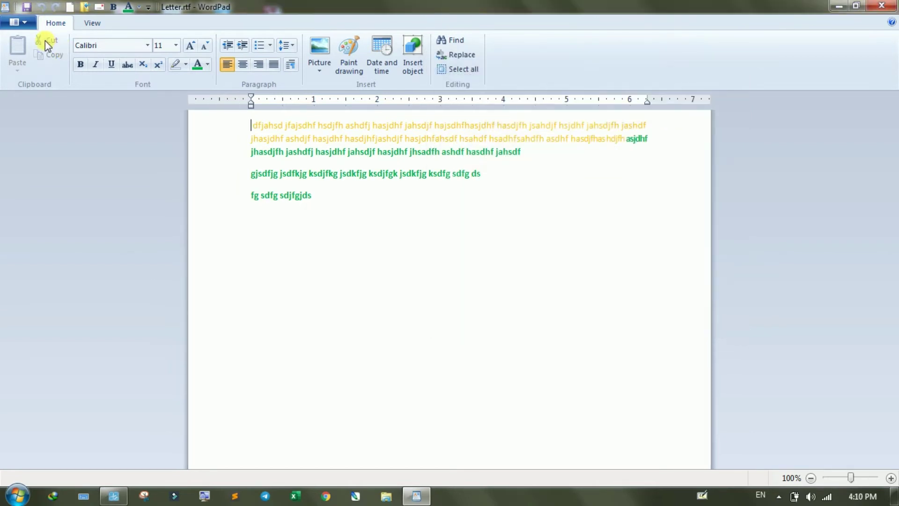
- Send the document directly to the default printer with Quick print
left_click(23, 22)
mouse_move(70, 161)
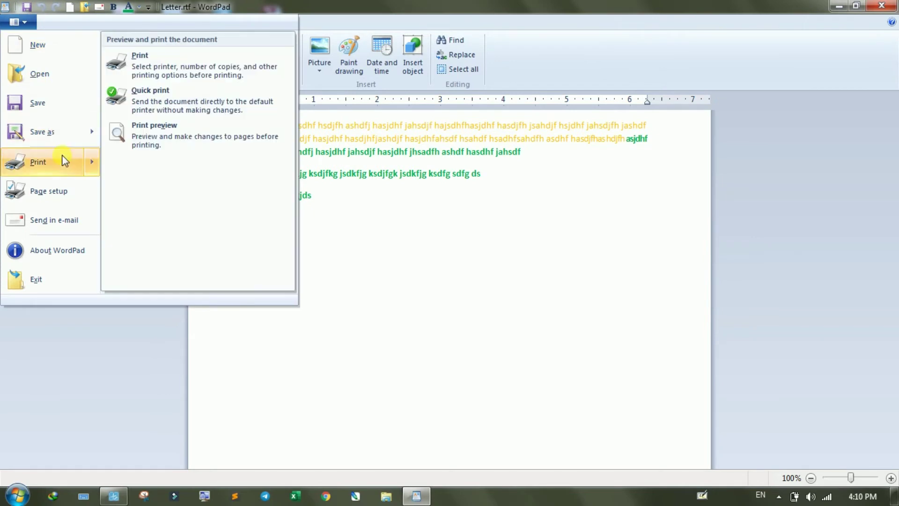
left_click(184, 98)
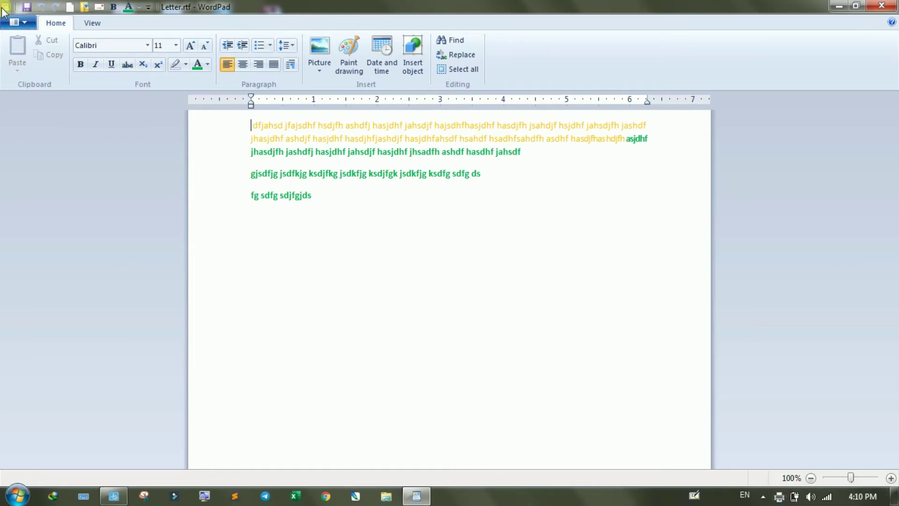
- View the document in print preview and close the preview
left_click(25, 22)
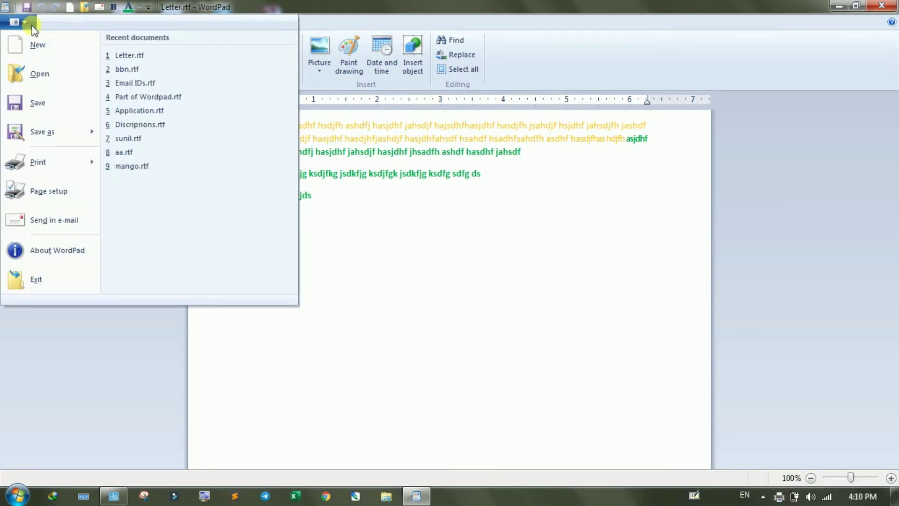
mouse_move(29, 141)
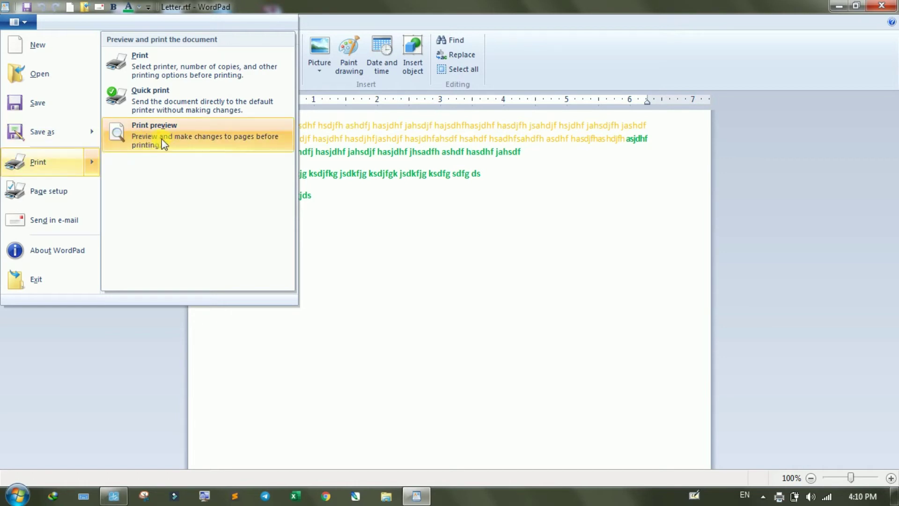
left_click(508, 220)
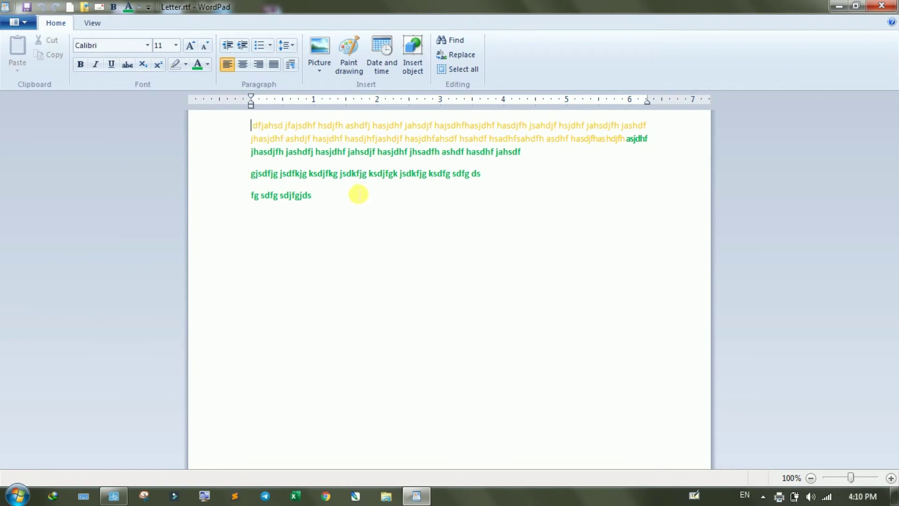
left_click(11, 24)
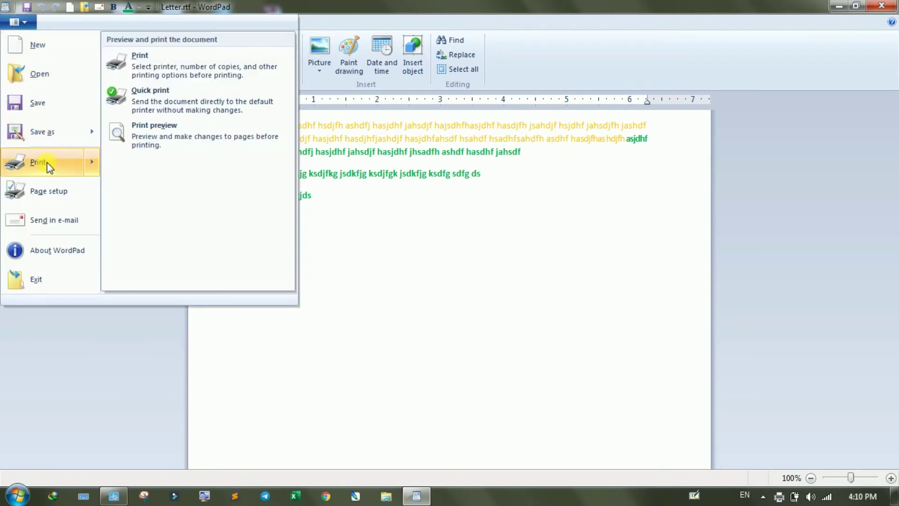
left_click(160, 132)
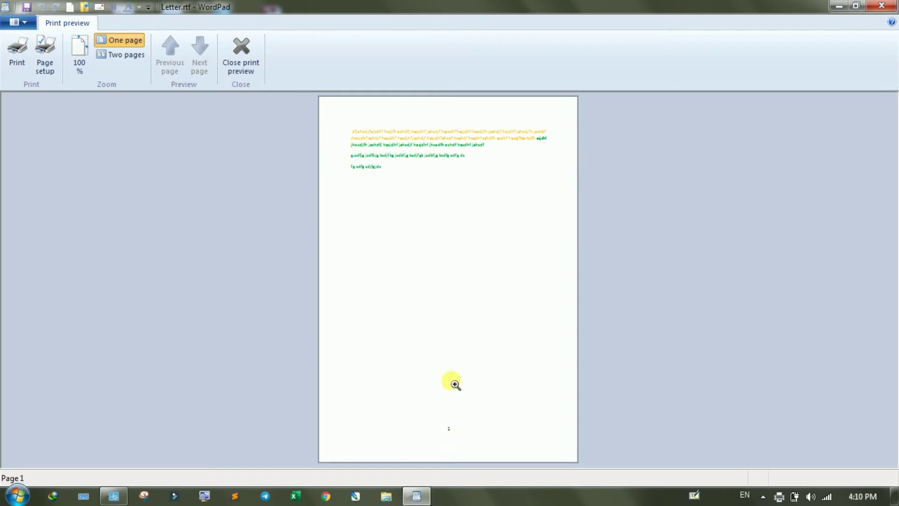
left_click(241, 70)
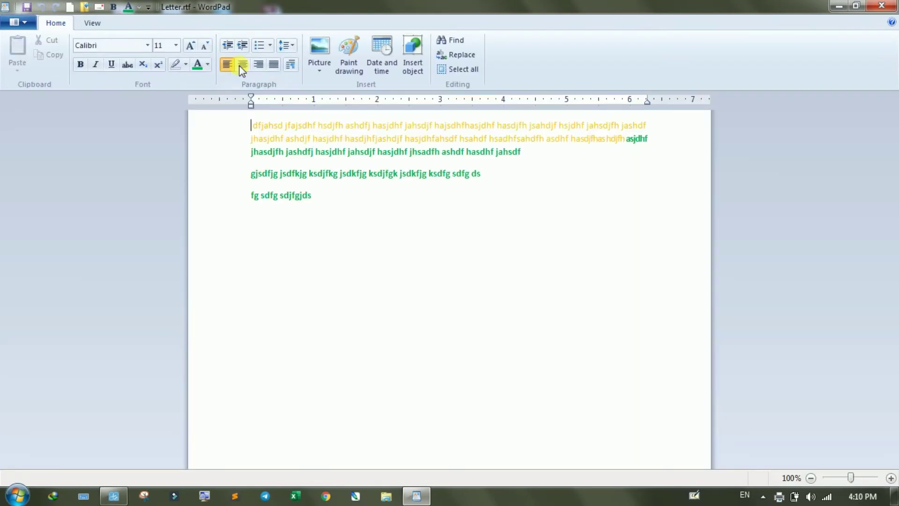
- Open the page setup and set the paper size to A4
left_click(10, 22)
mouse_move(59, 167)
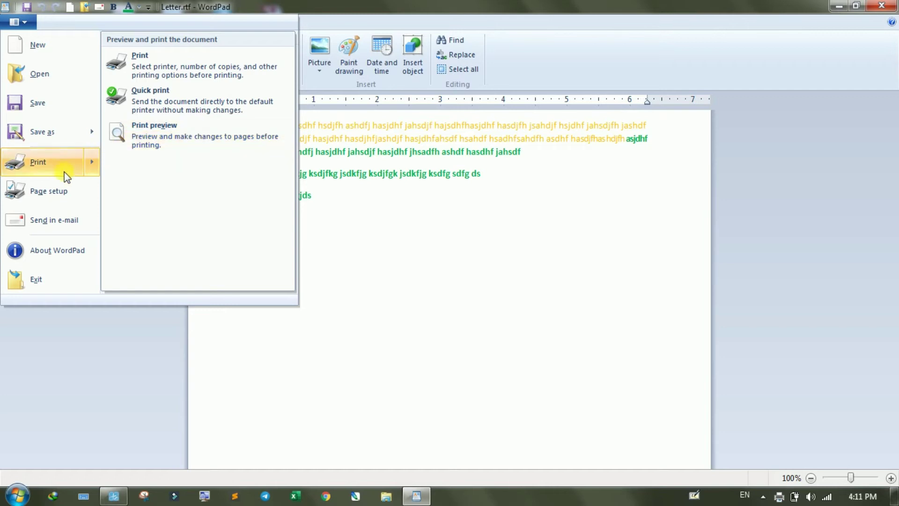
left_click(49, 190)
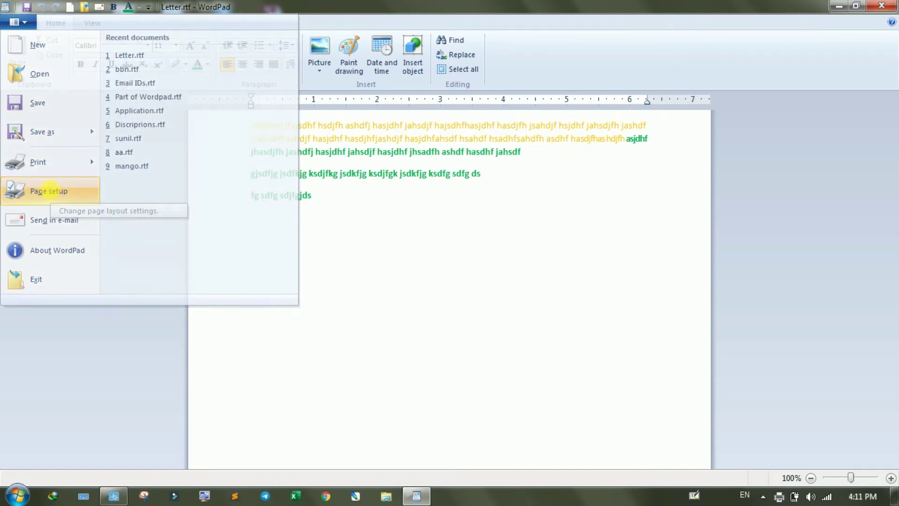
left_click_drag(476, 85, 571, 62)
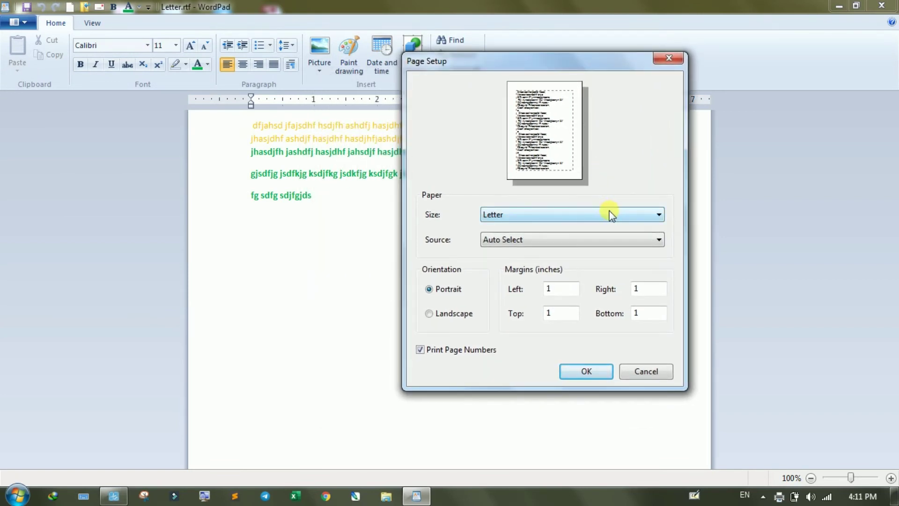
left_click(558, 215)
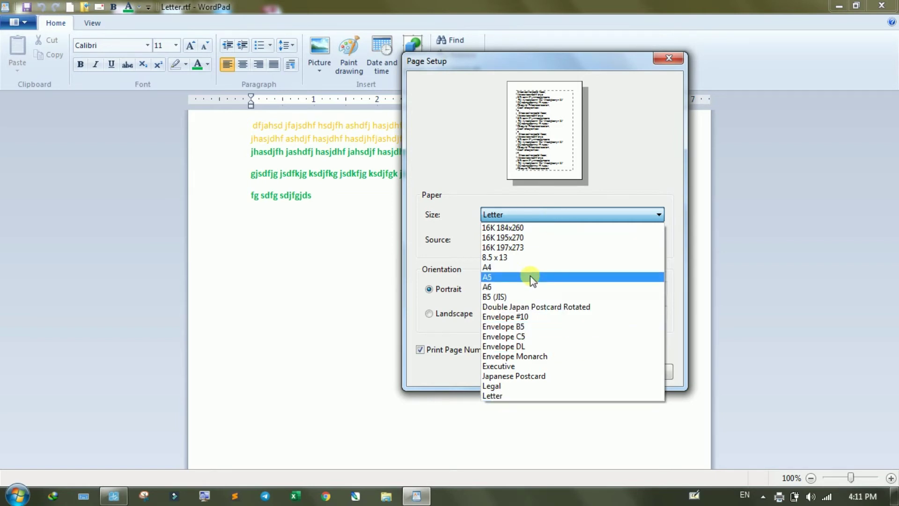
left_click(520, 267)
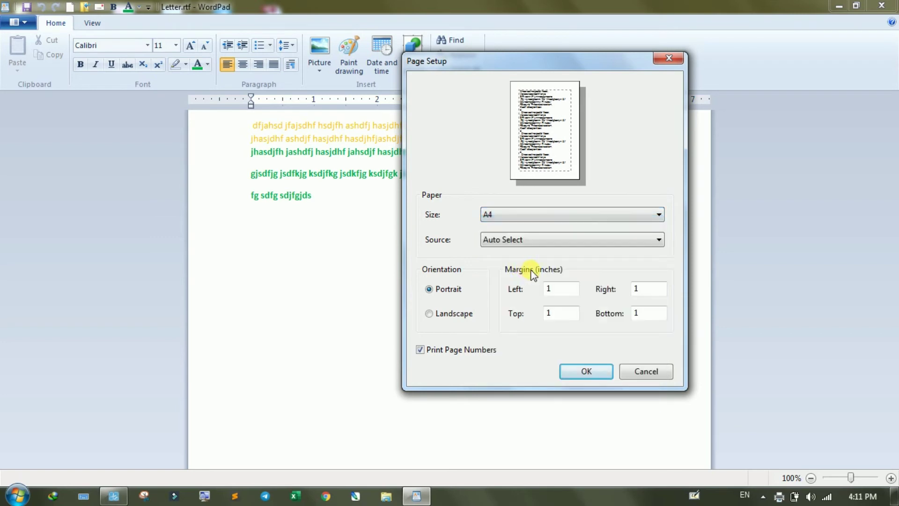
- Examine the paper source options, and try landscape orientation before returning the page to portrait
left_click(552, 241)
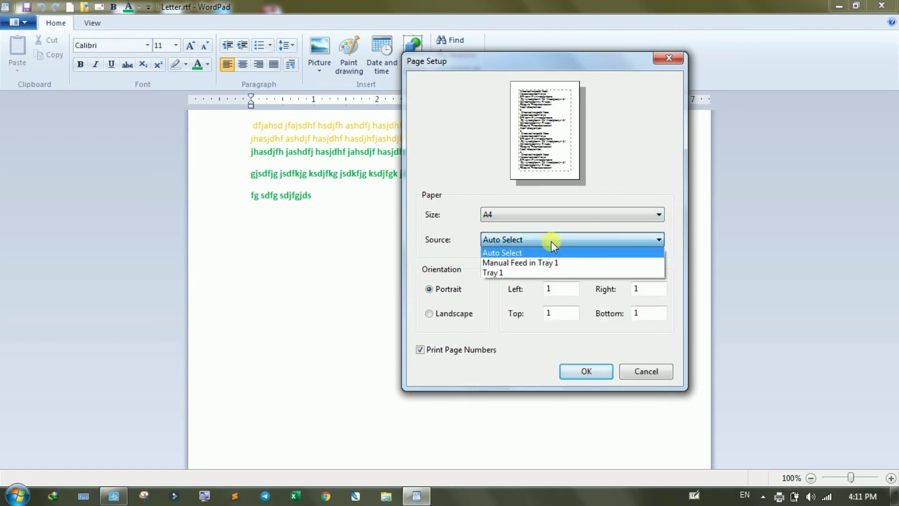
left_click(552, 242)
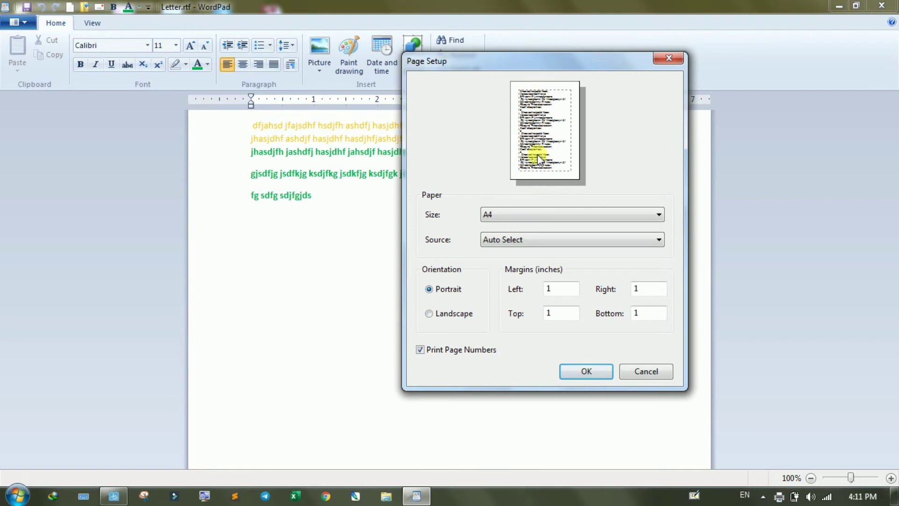
left_click(462, 315)
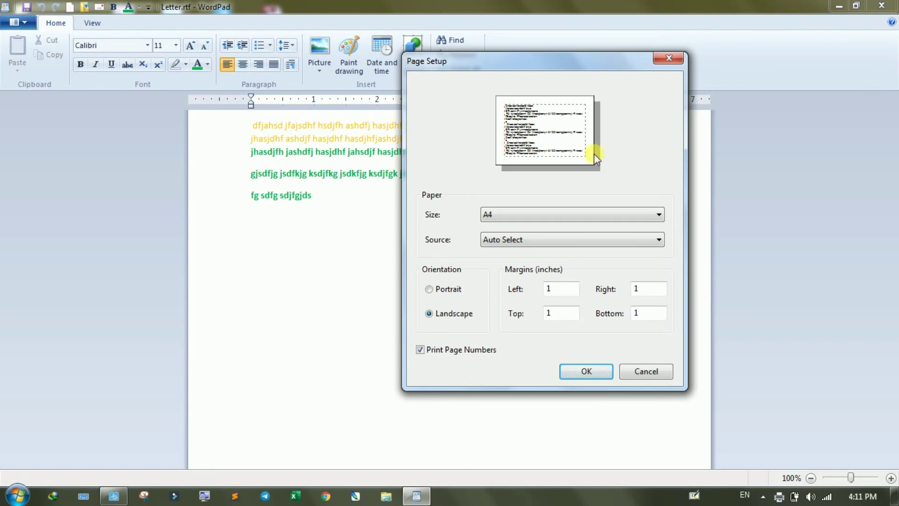
left_click(451, 289)
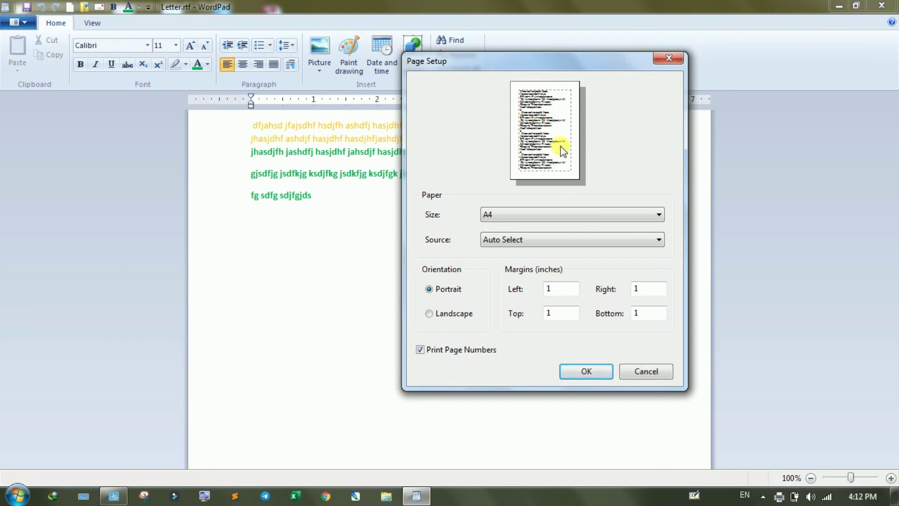
- Set the left margin to 2 inches and the top margin to 4 inches, and apply the page setup
left_click_drag(574, 294, 522, 292)
type("2")
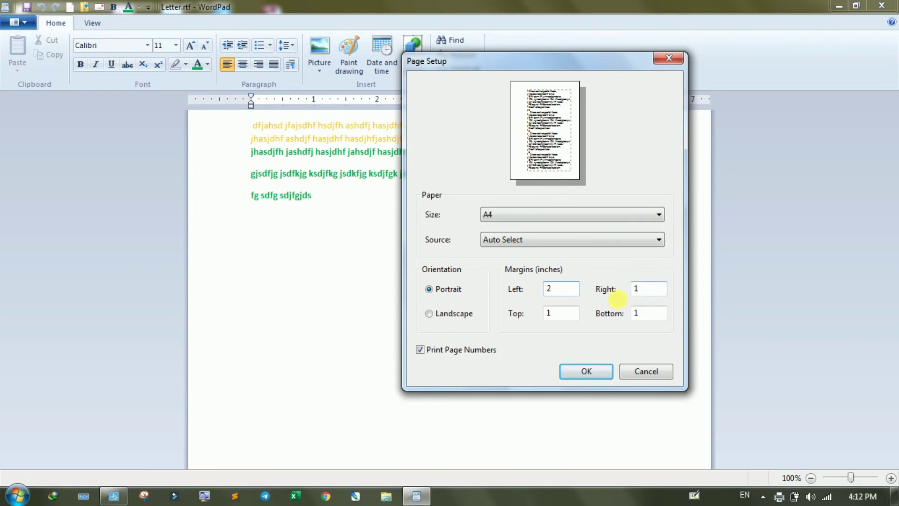
double_click(567, 314)
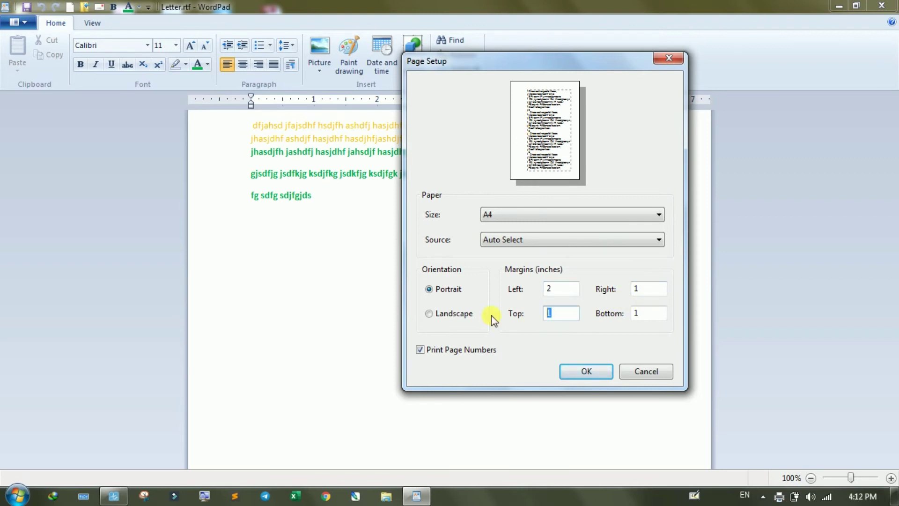
type("4")
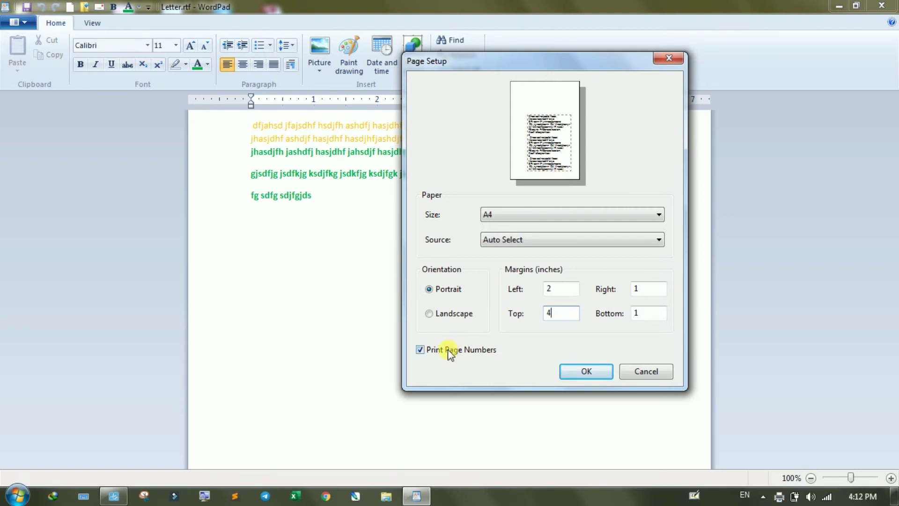
left_click(595, 372)
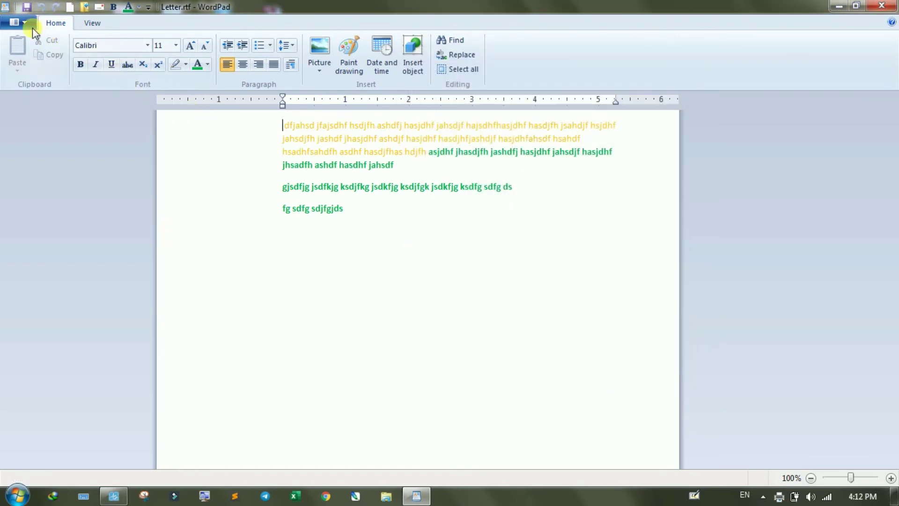
- Check the new margins in print preview and return to the document
left_click(23, 24)
mouse_move(42, 159)
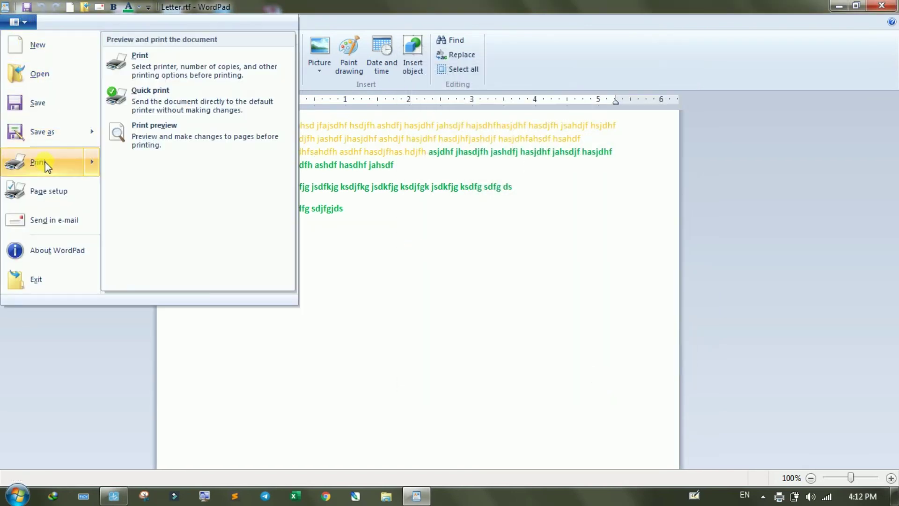
left_click(173, 146)
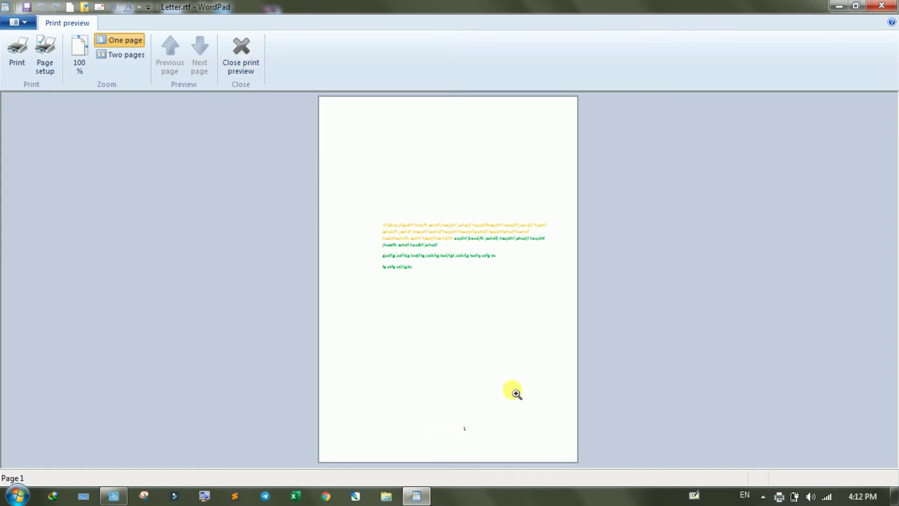
left_click(253, 63)
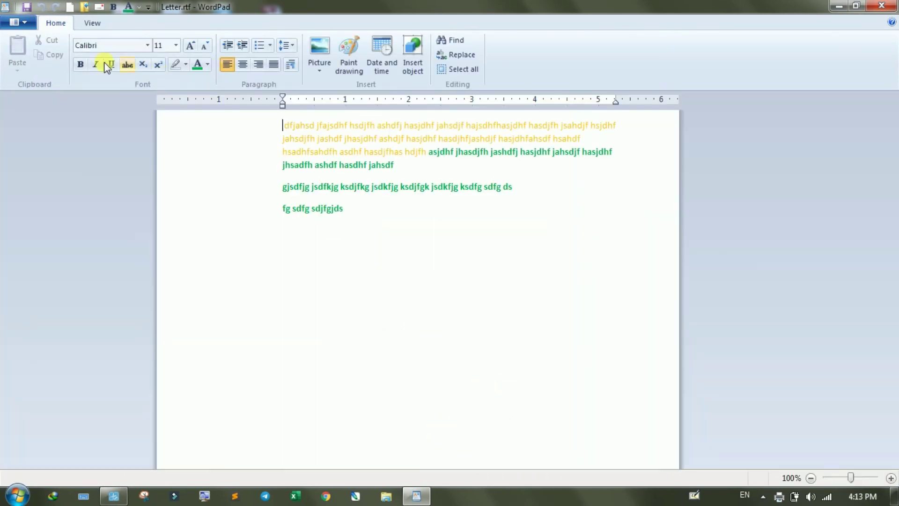
- Turn off Print Page Numbers in the page setup and apply the setting
left_click(19, 22)
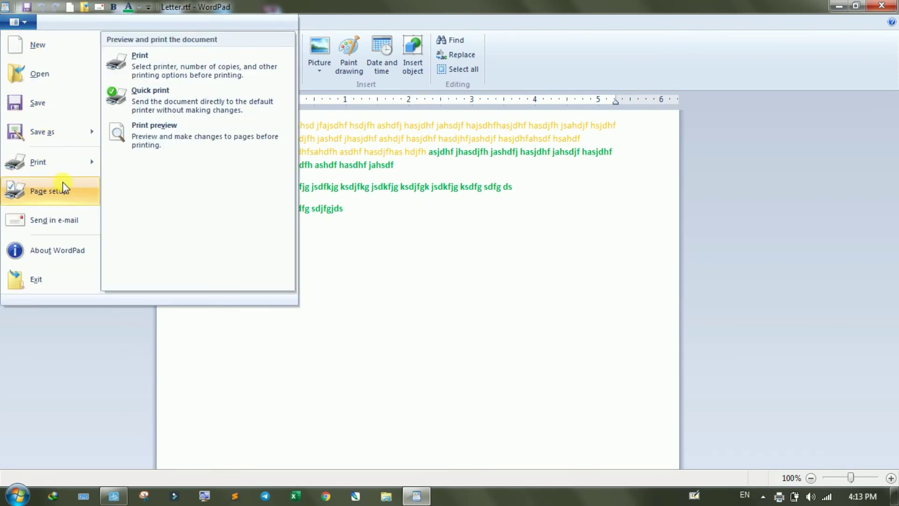
left_click(65, 188)
left_click(367, 372)
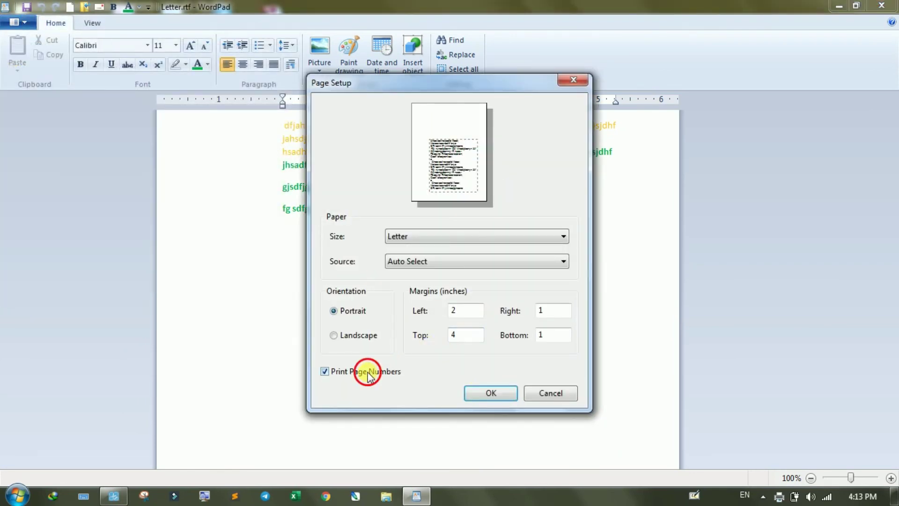
left_click(468, 393)
- Check the page in print preview for page numbers and return to the document
left_click(23, 23)
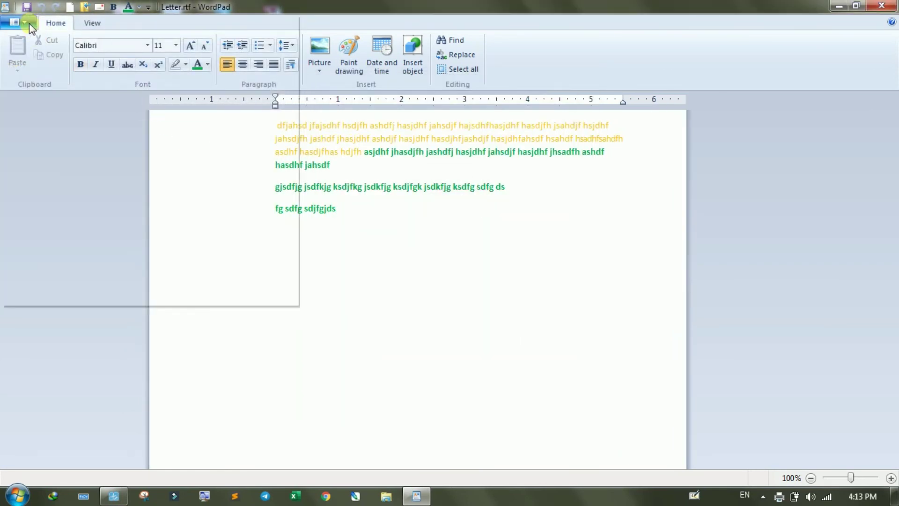
mouse_move(71, 164)
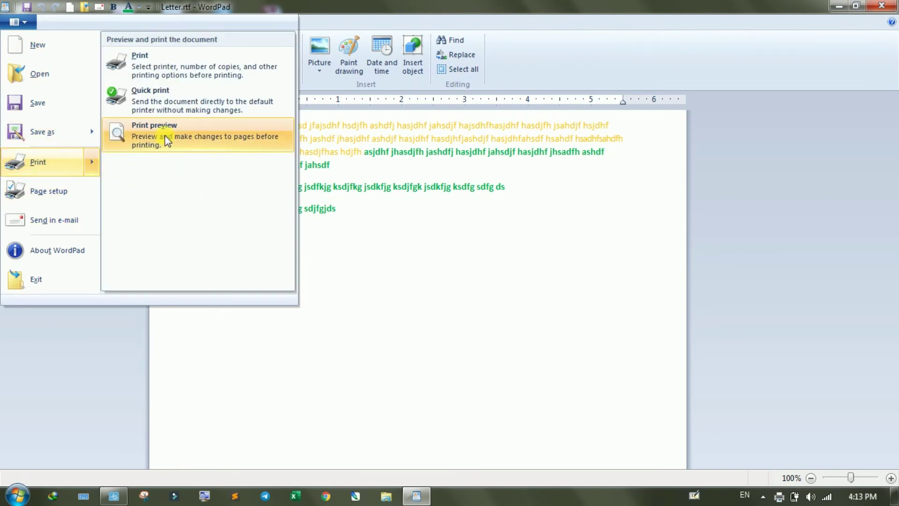
left_click(136, 132)
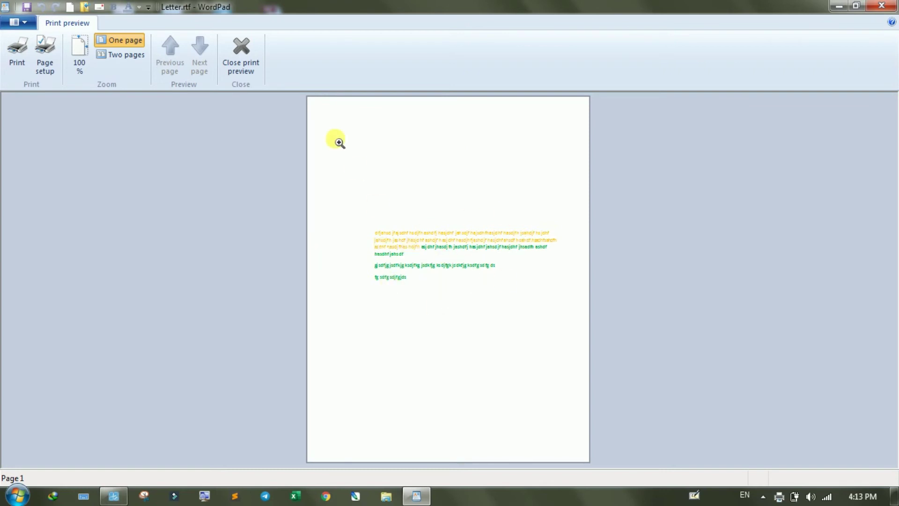
left_click(252, 66)
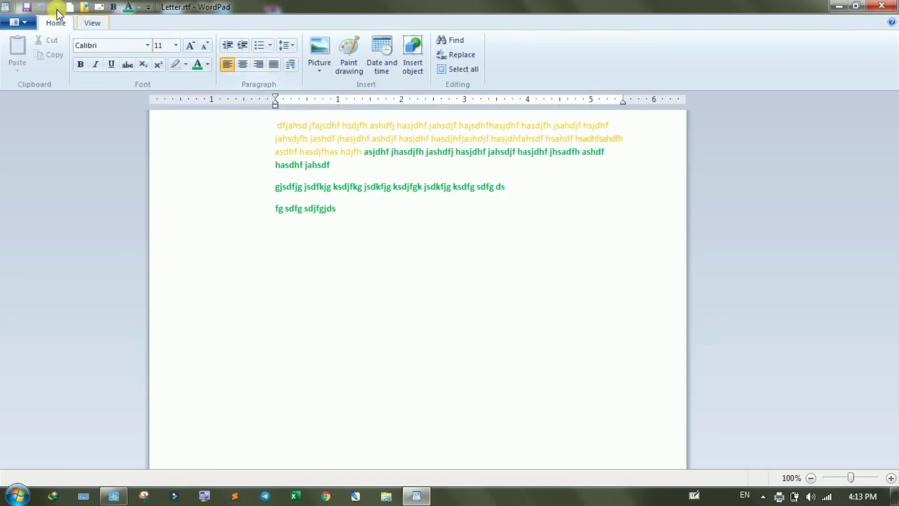
- Locate the Send in e-mail command, and view the About WordPad information before closing it
left_click(18, 22)
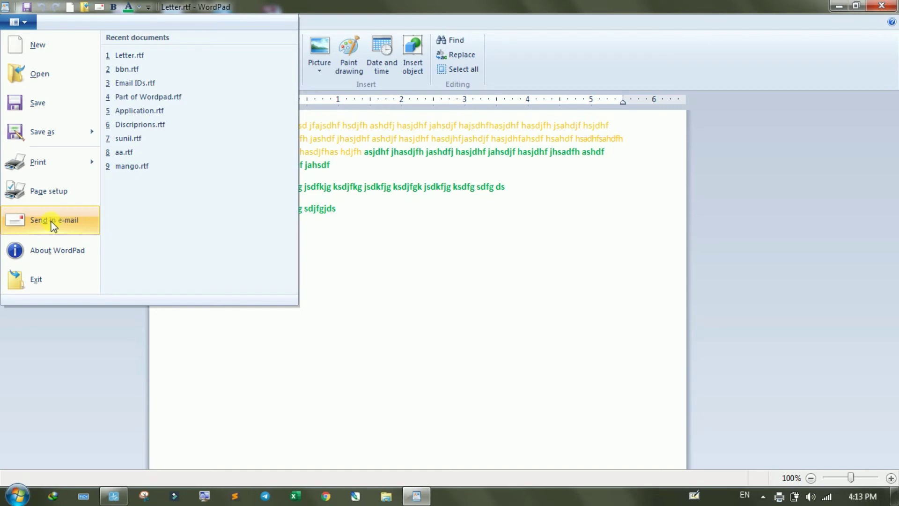
left_click(434, 231)
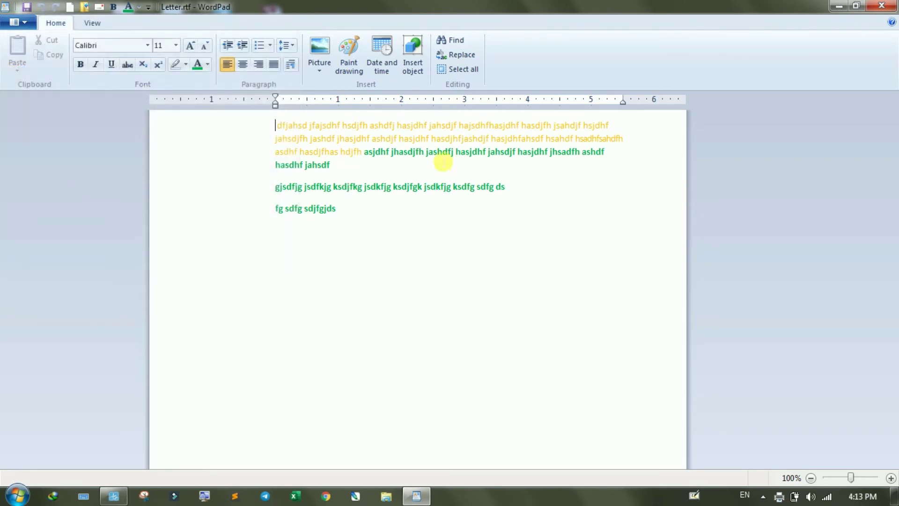
left_click(22, 26)
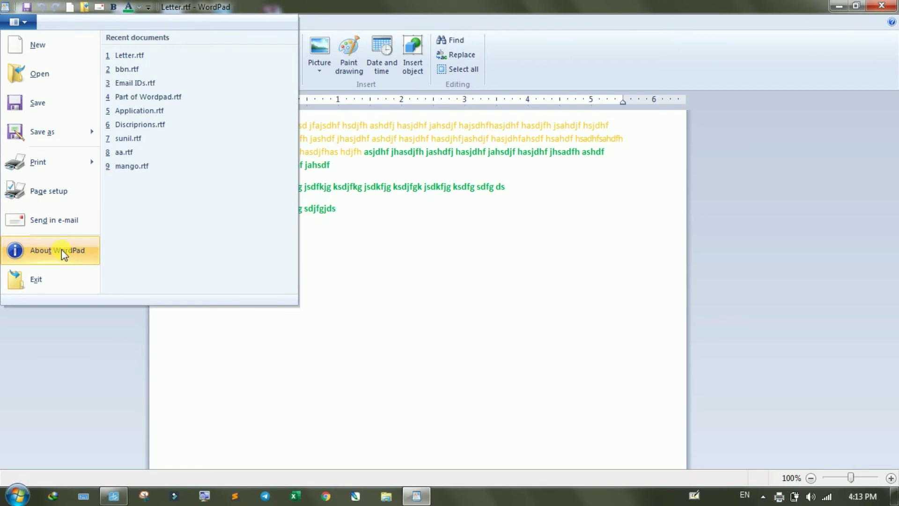
left_click(60, 249)
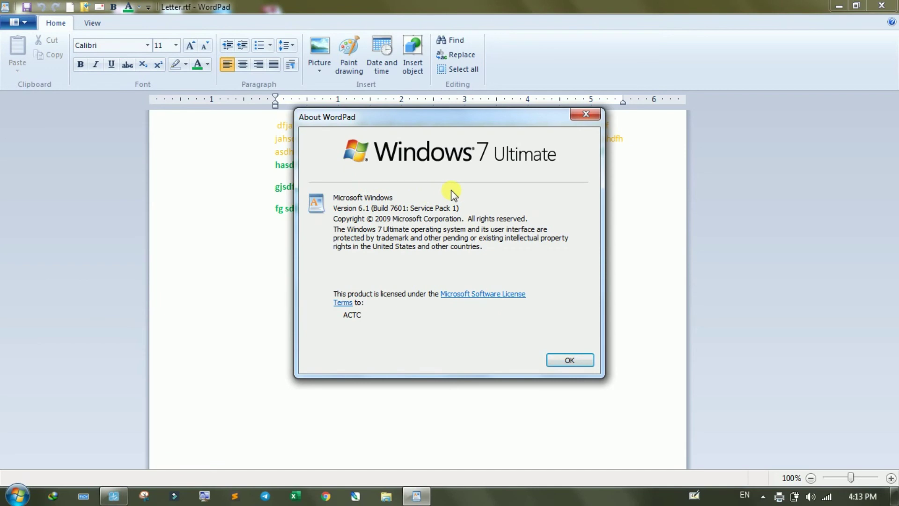
left_click(569, 359)
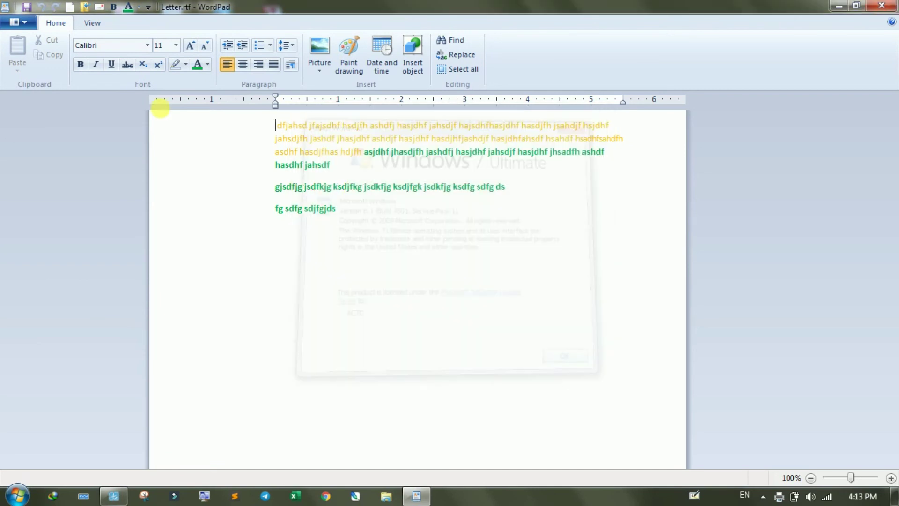
- Exit WordPad with its Exit command and refresh the desktop
left_click(19, 22)
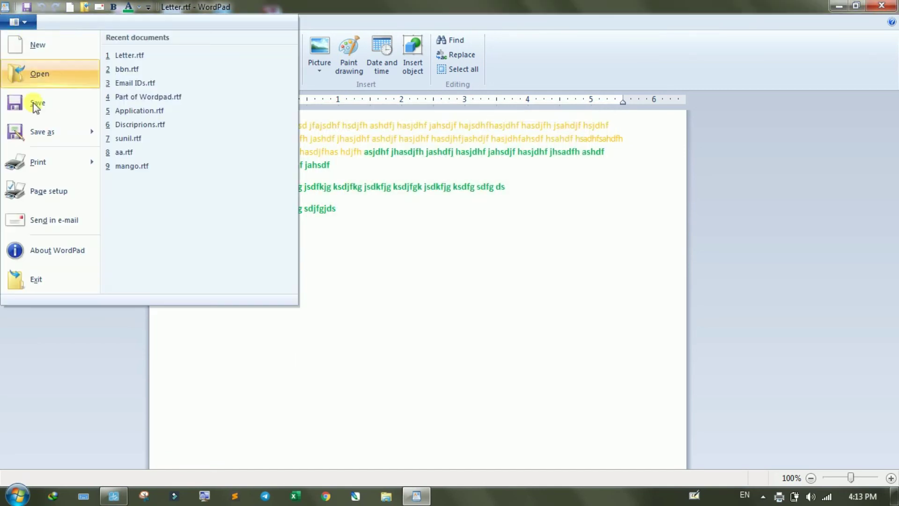
left_click(58, 285)
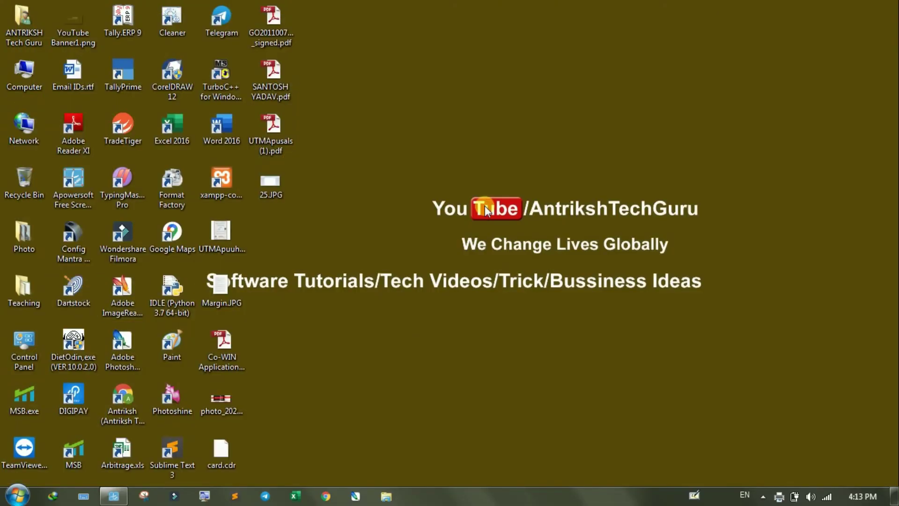
right_click(384, 142)
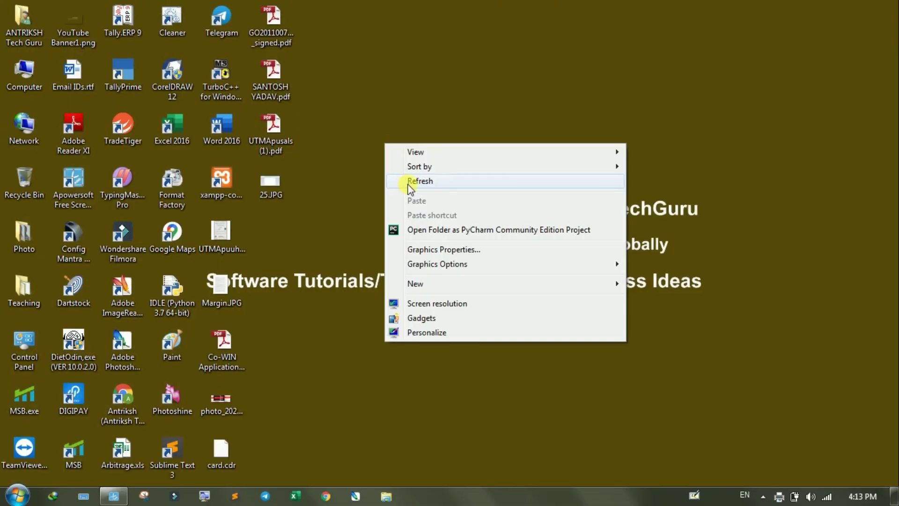
left_click(408, 182)
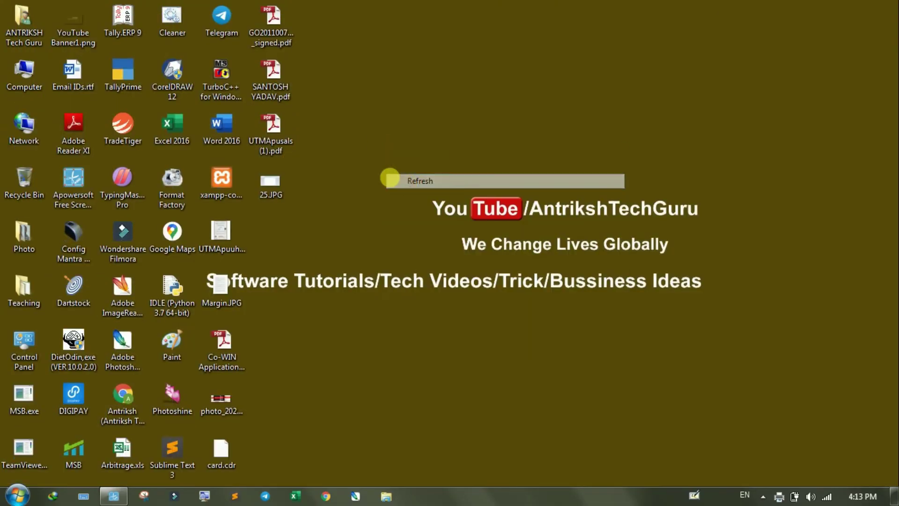
- Start WordPad again and open Application.rtf from the recent documents
left_click(16, 494)
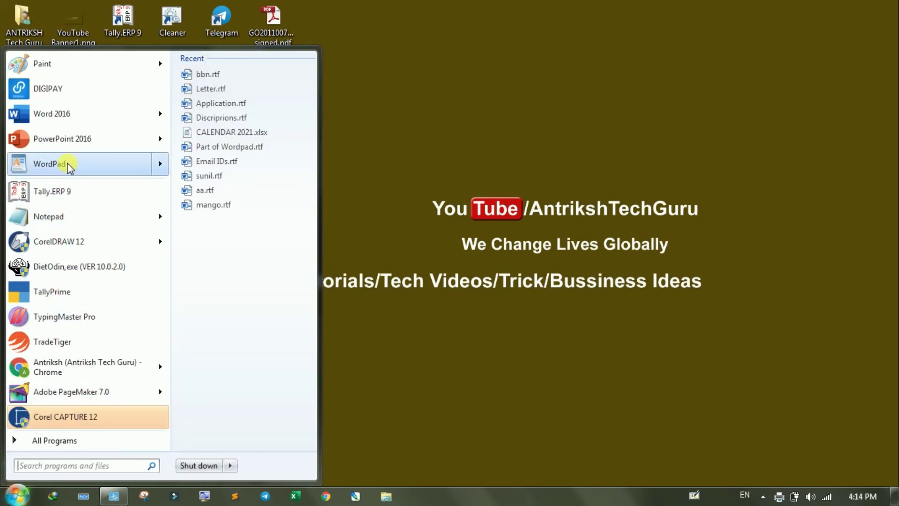
left_click(69, 168)
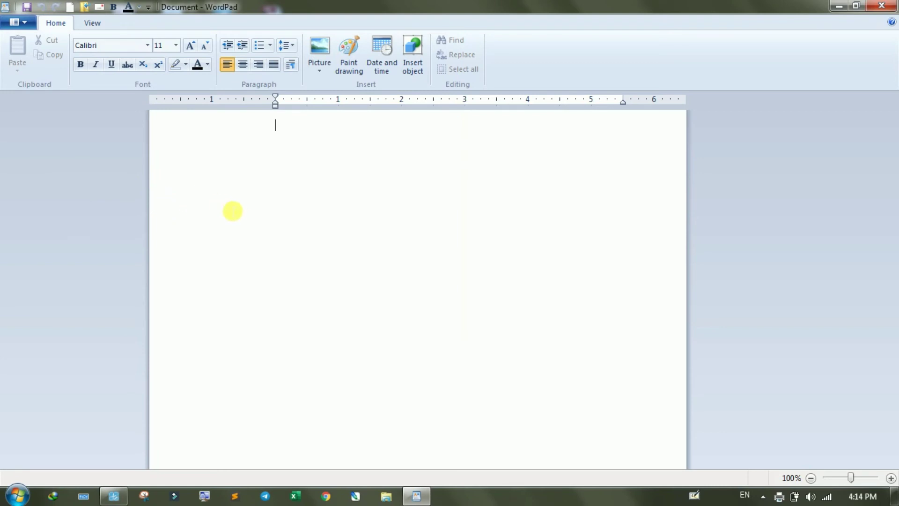
left_click(25, 22)
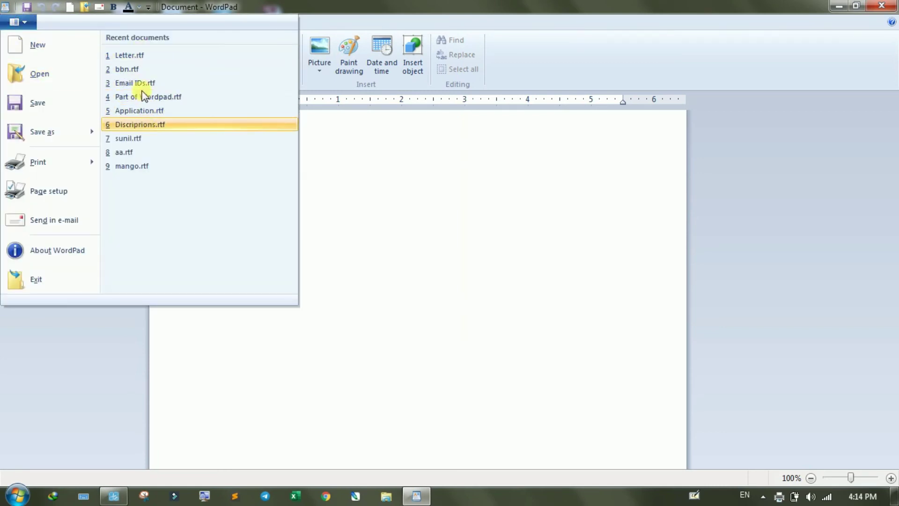
left_click(143, 111)
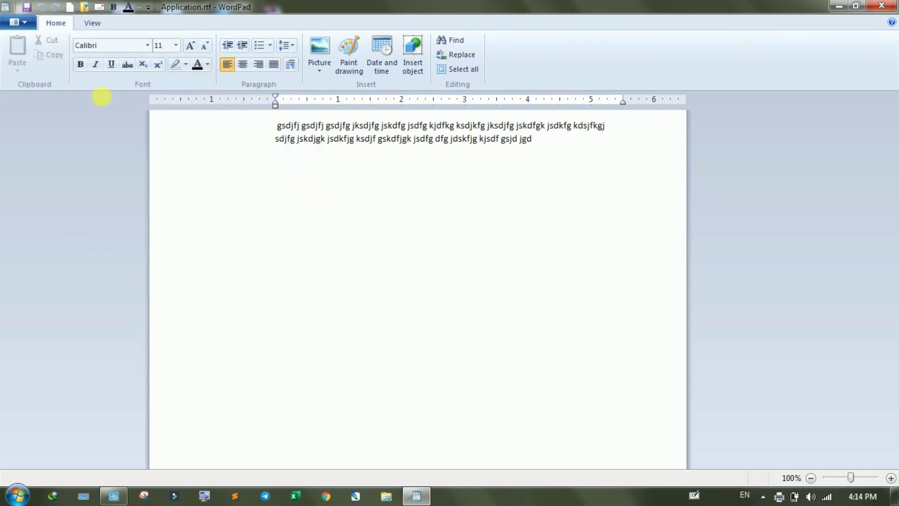
left_click(32, 23)
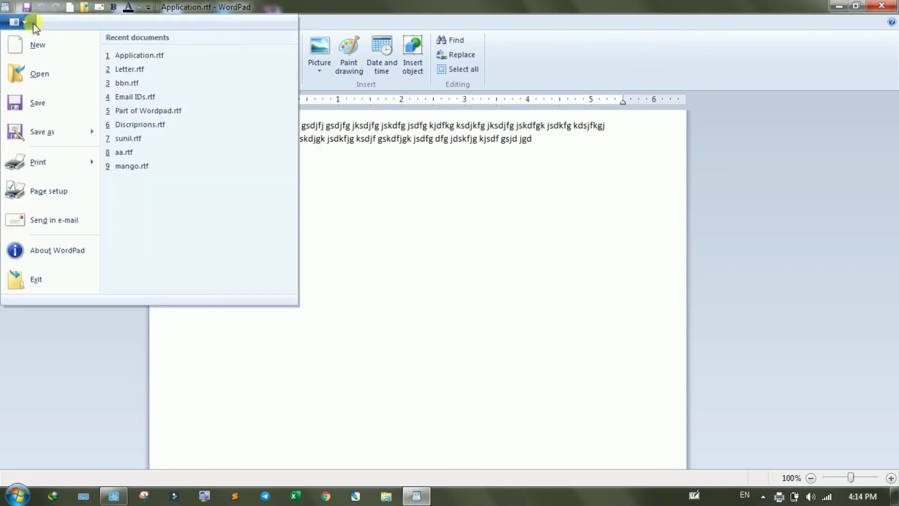
left_click(34, 25)
left_click(31, 25)
left_click(28, 23)
left_click(27, 22)
left_click(27, 21)
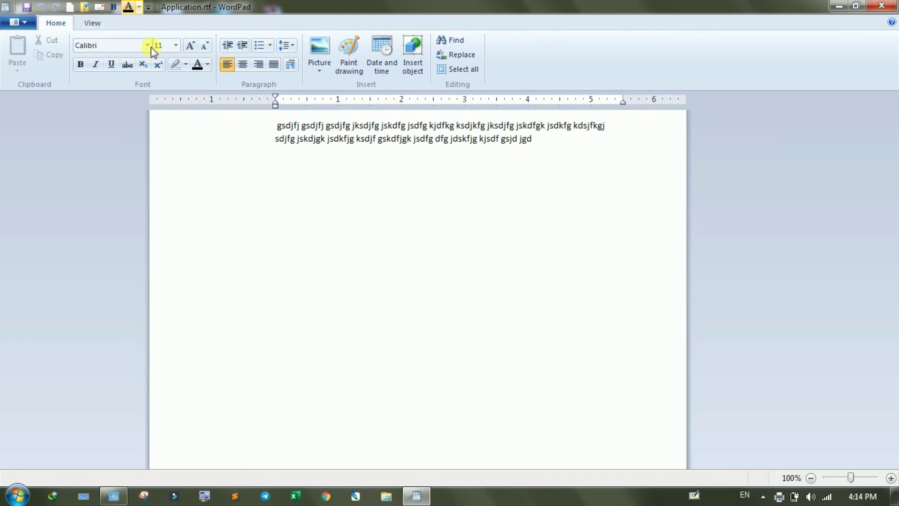
- Remove Bold, text color and Send in e-mail from the Quick Access Toolbar, and review its customization options
right_click(115, 7)
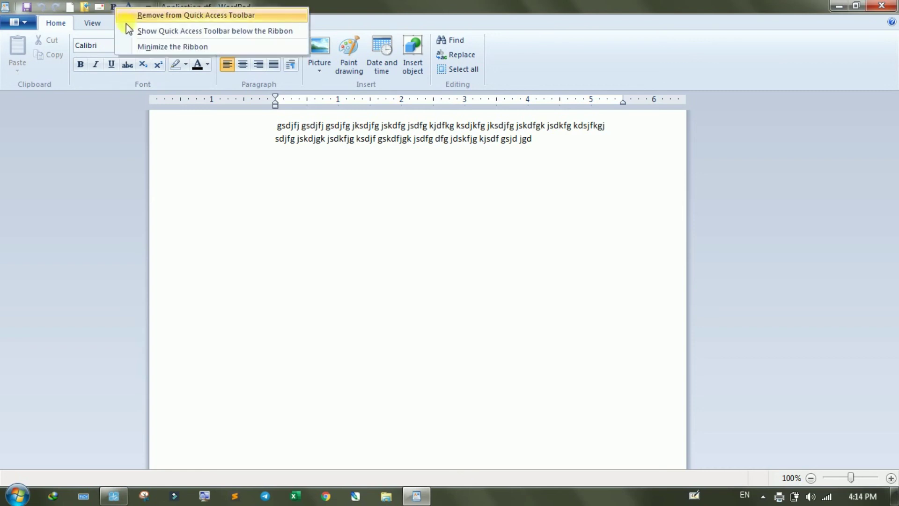
left_click(134, 15)
right_click(114, 7)
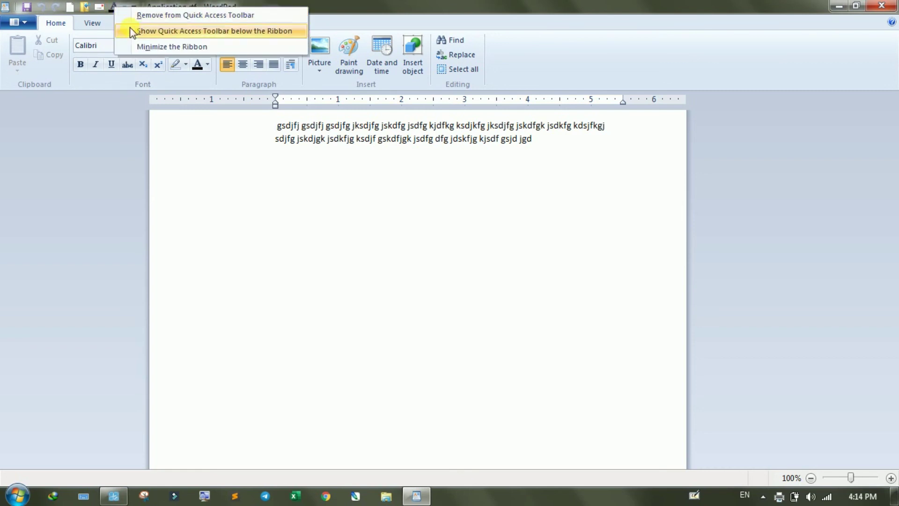
left_click(139, 17)
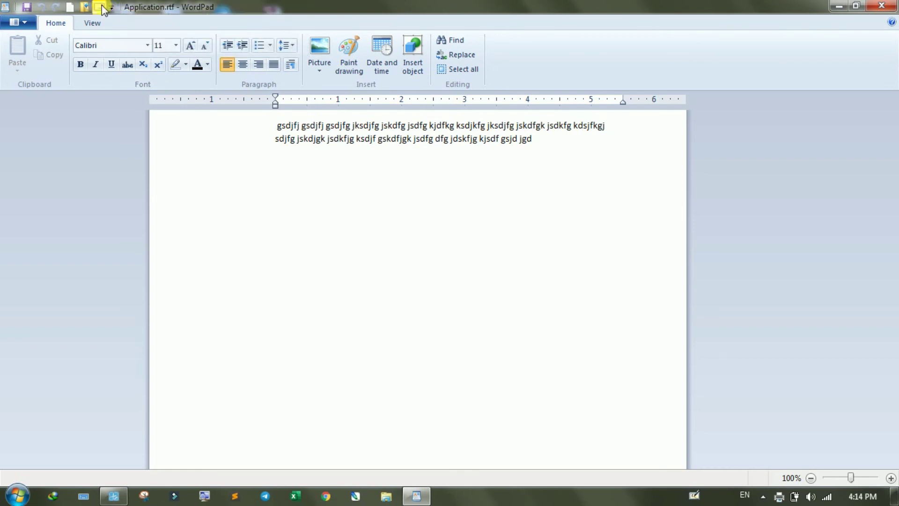
right_click(102, 8)
left_click(118, 14)
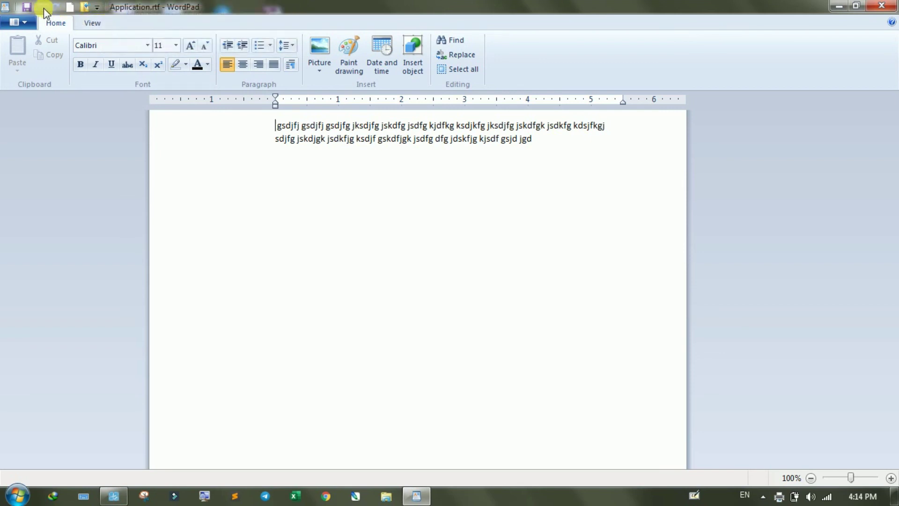
left_click(97, 7)
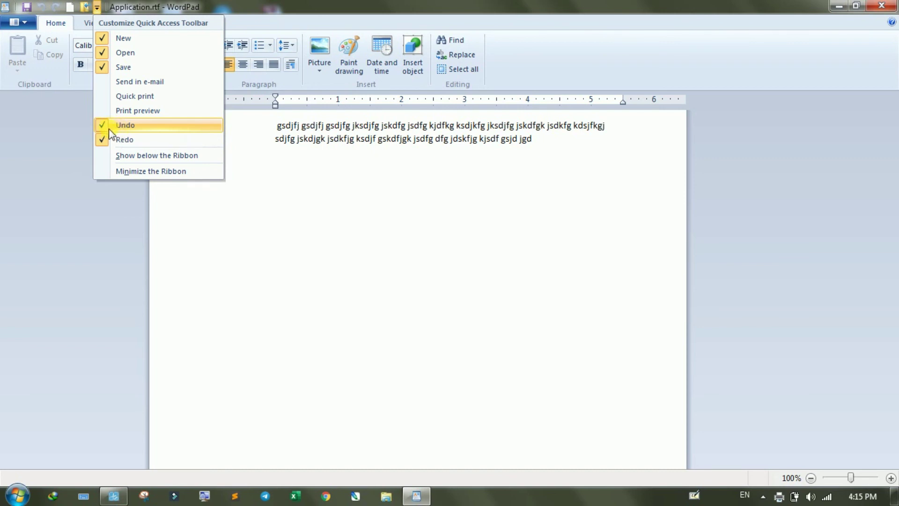
left_click(405, 161)
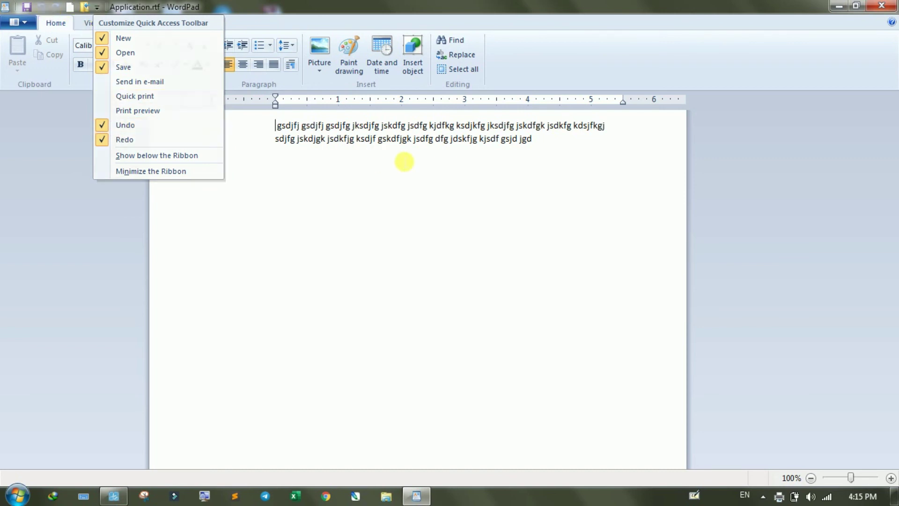
- Color the text from "gskdfjgk" to the end of the second line red
left_click_drag(533, 139, 412, 144)
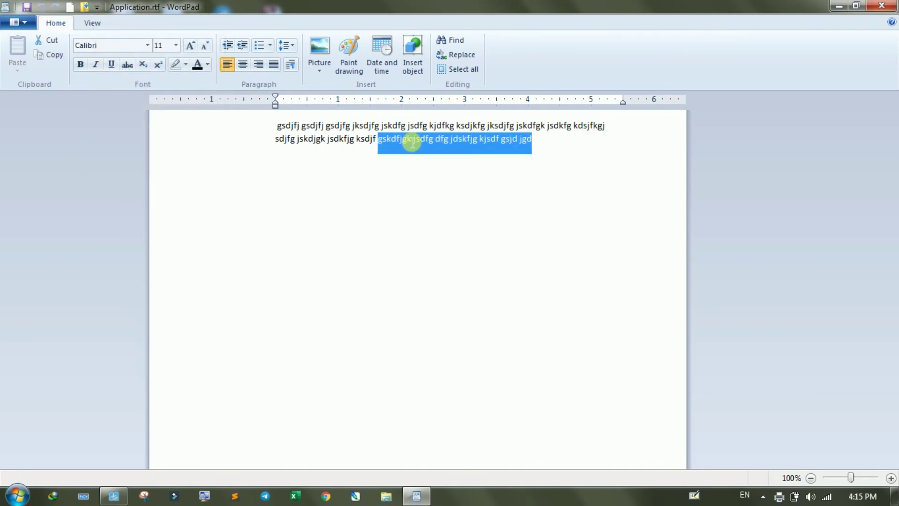
left_click(208, 65)
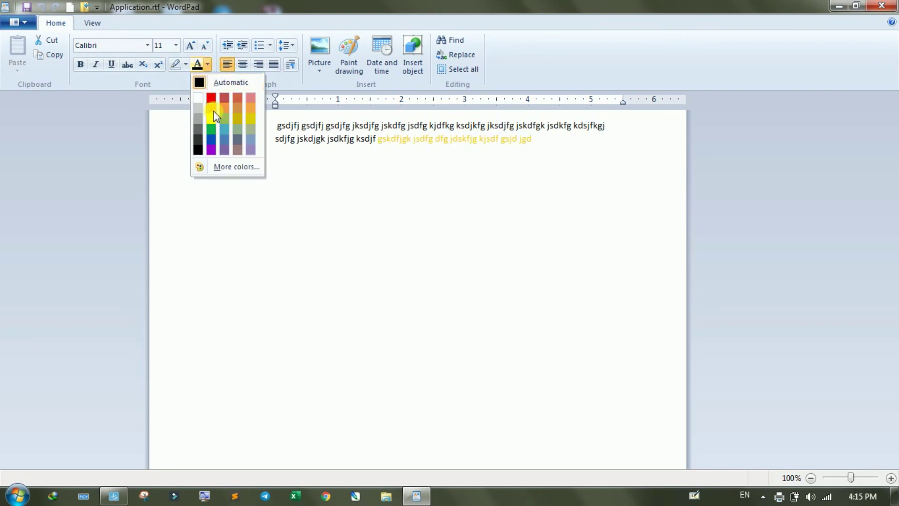
left_click(212, 94)
- Make the red text at the end of the paragraph bold and enlarge it to size 22
left_click(80, 64)
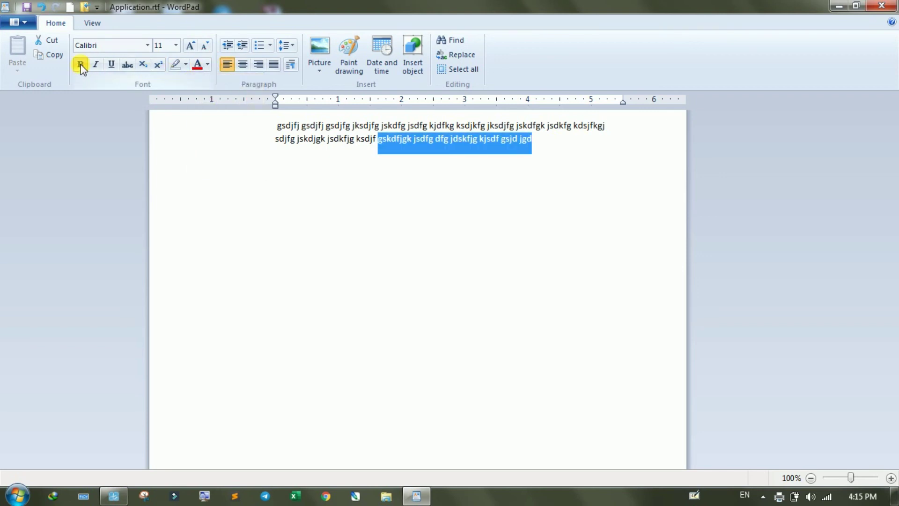
left_click(192, 46)
left_click(192, 46)
left_click(192, 46)
left_click(192, 46)
left_click(192, 46)
left_click(193, 46)
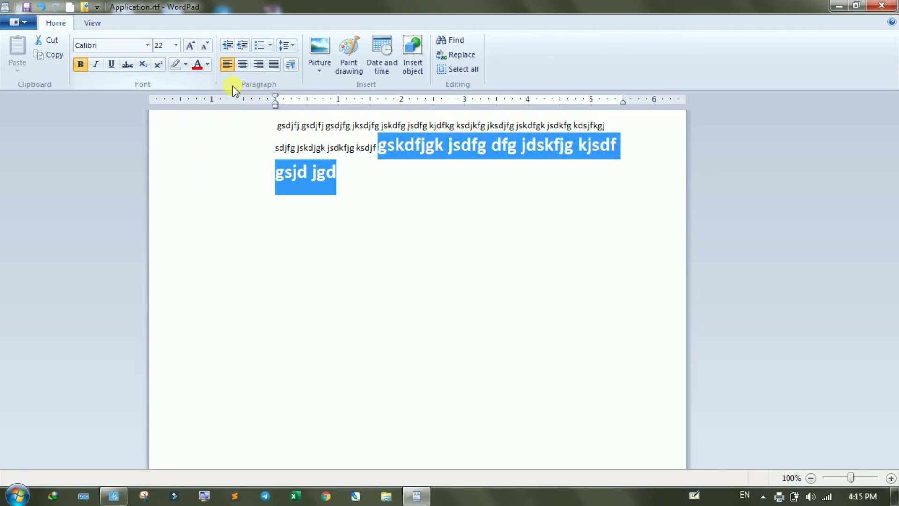
left_click(373, 199)
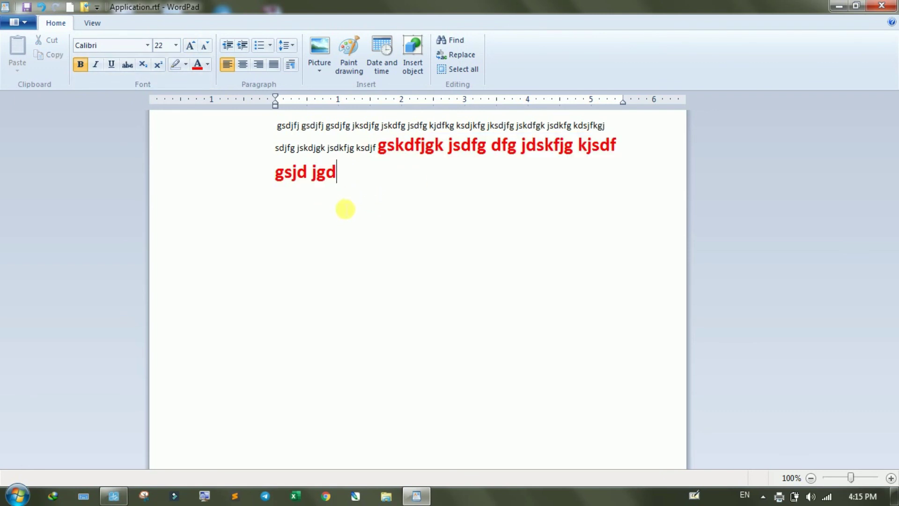
- Undo the font size increases and the bold formatting on the red text
left_click(41, 10)
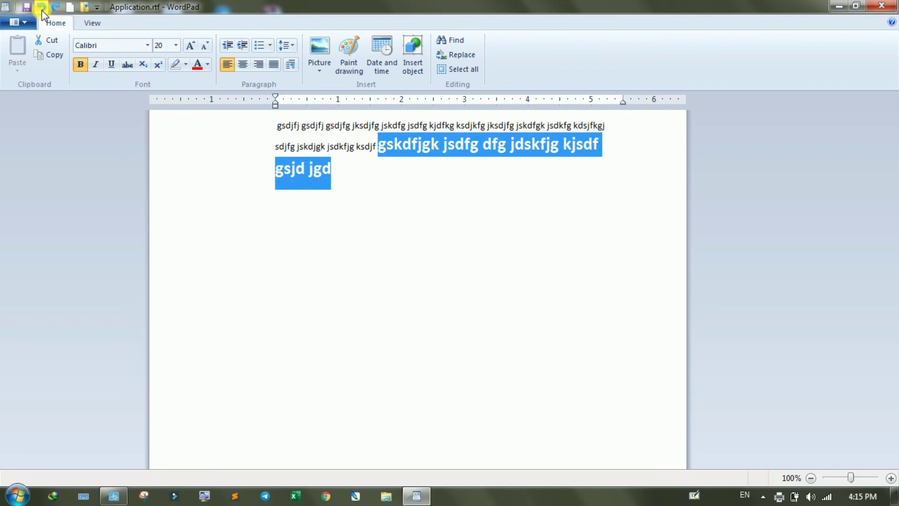
left_click(42, 10)
left_click(41, 10)
left_click(42, 10)
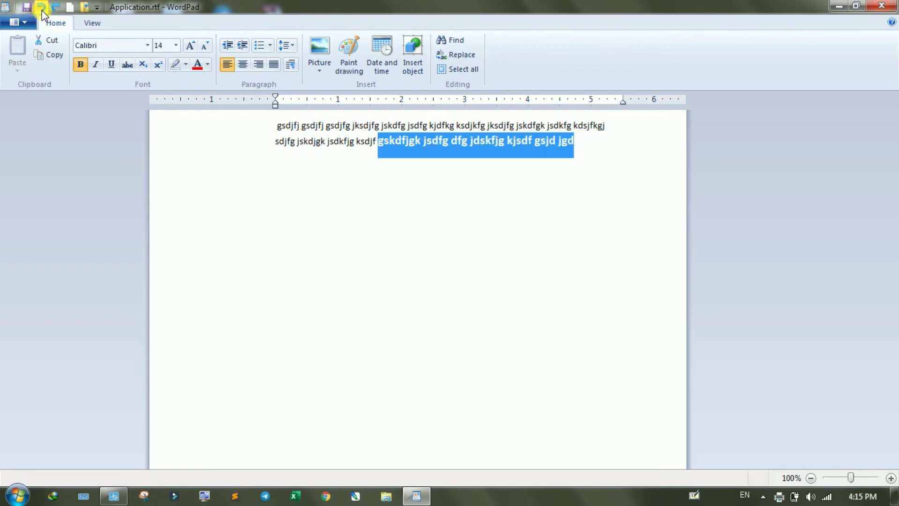
left_click(41, 10)
left_click(41, 10)
left_click(41, 11)
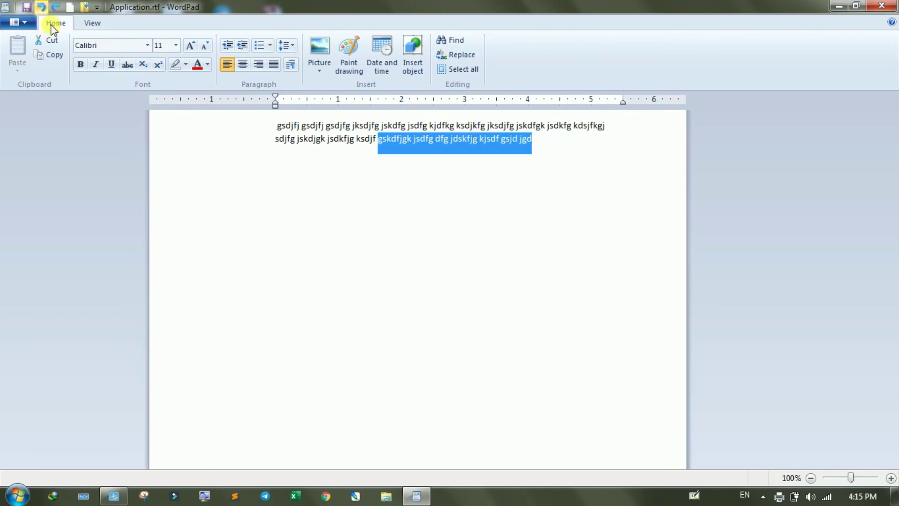
- Undo the red color on the text at the paragraph's end, and redo its color, bold and size 22 formatting
left_click(459, 272)
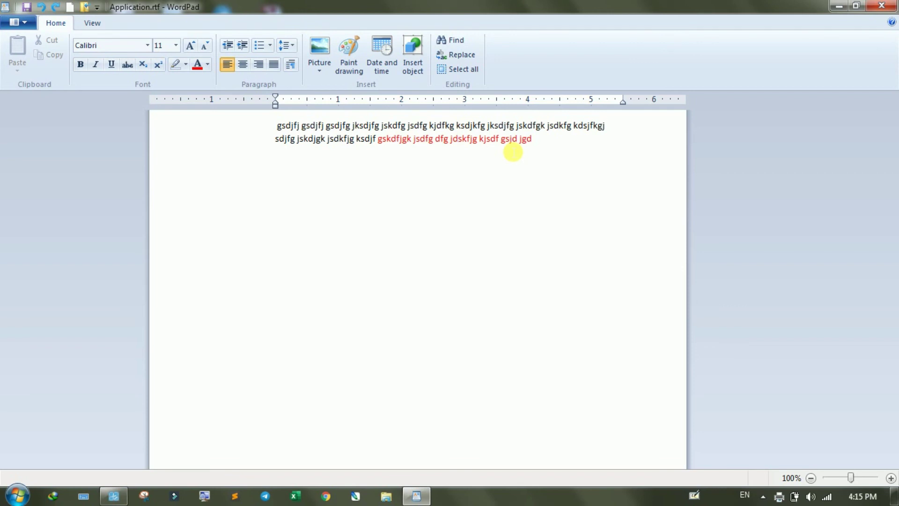
left_click(43, 8)
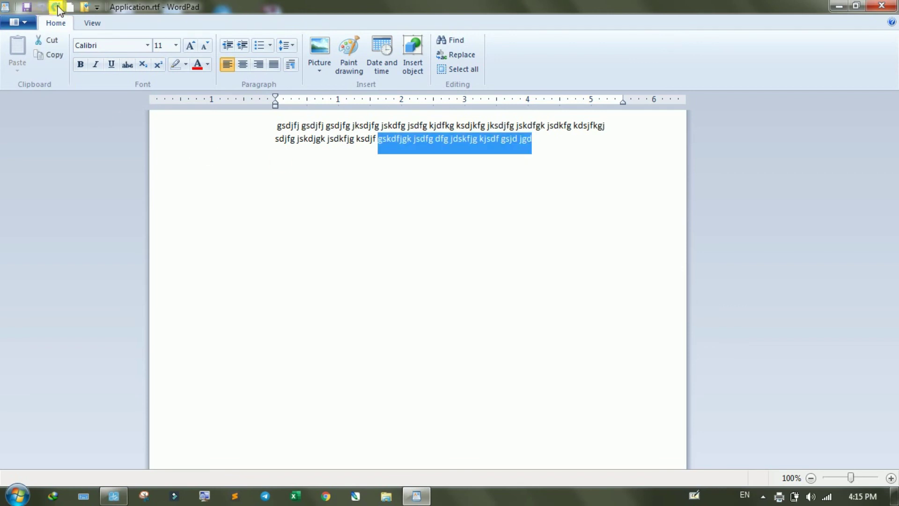
left_click(57, 7)
left_click(57, 6)
left_click(57, 7)
left_click(57, 6)
left_click(56, 7)
left_click(57, 7)
left_click(57, 6)
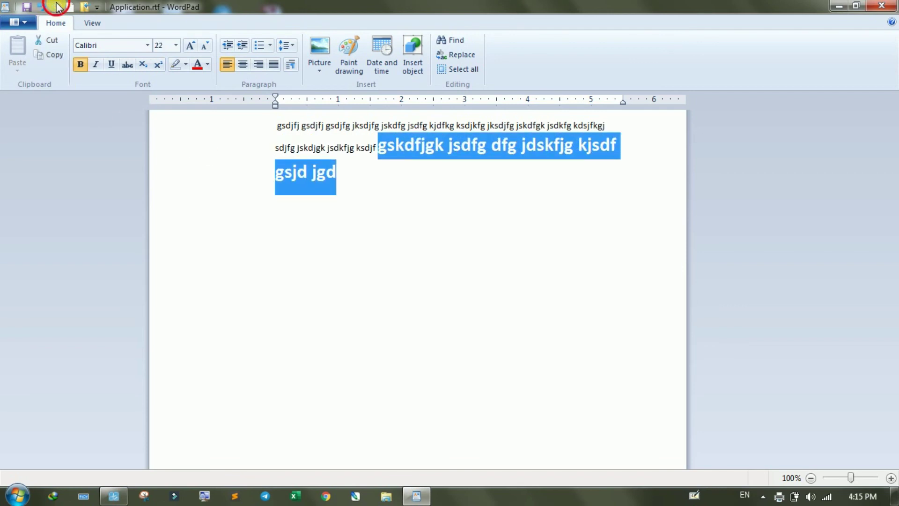
left_click(391, 203)
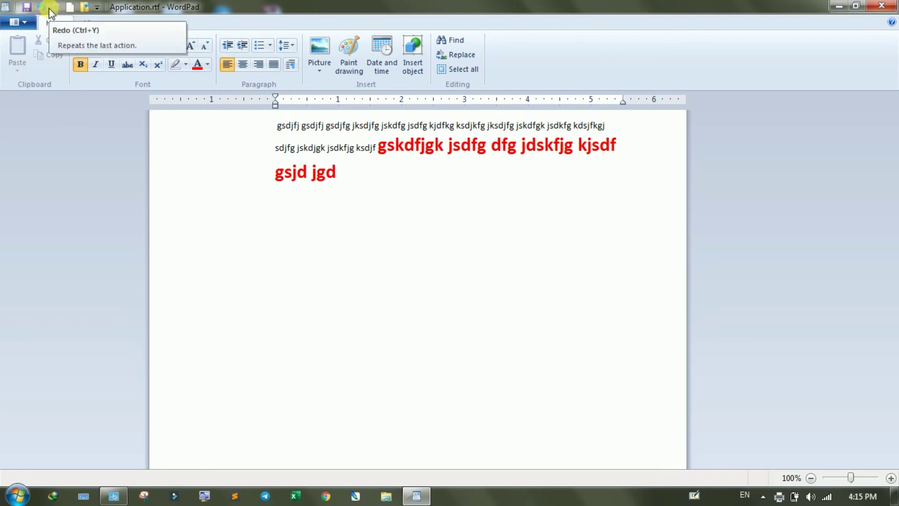
- Show the Quick Access Toolbar below the Ribbon, and return it to its place above the Ribbon
left_click(98, 8)
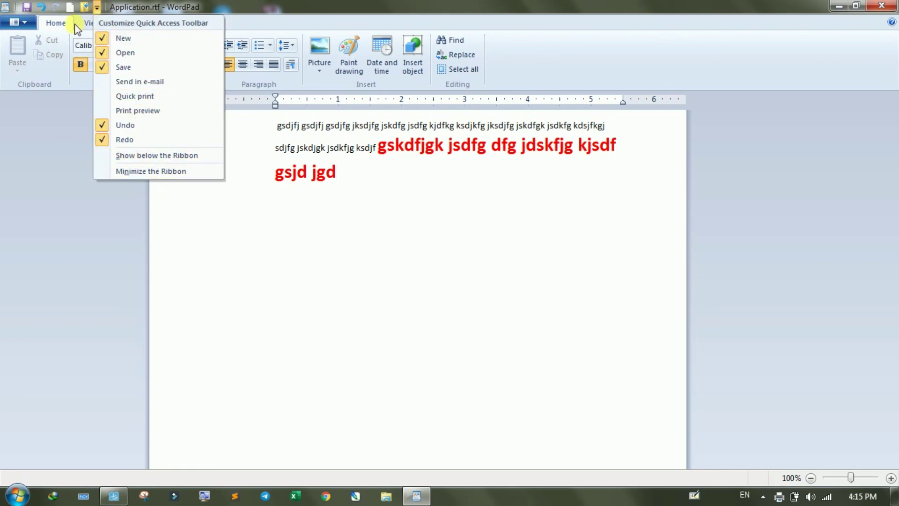
left_click(149, 157)
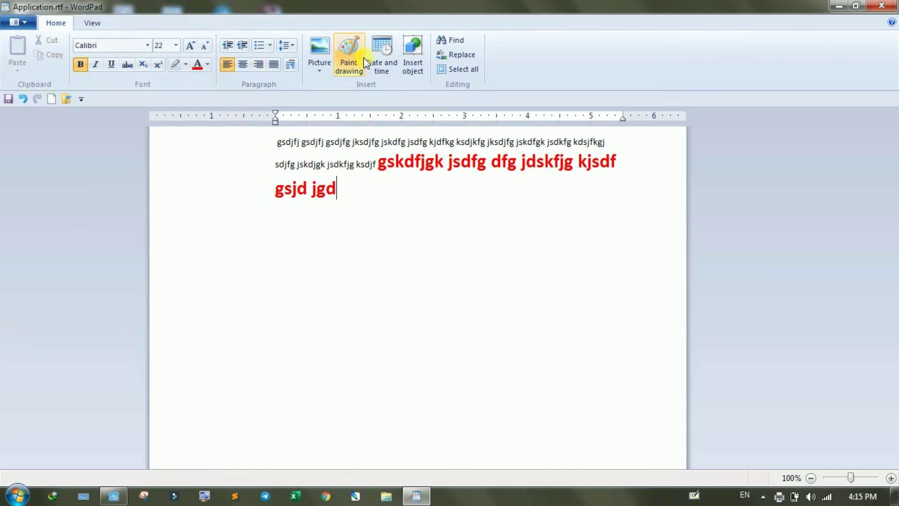
left_click(81, 100)
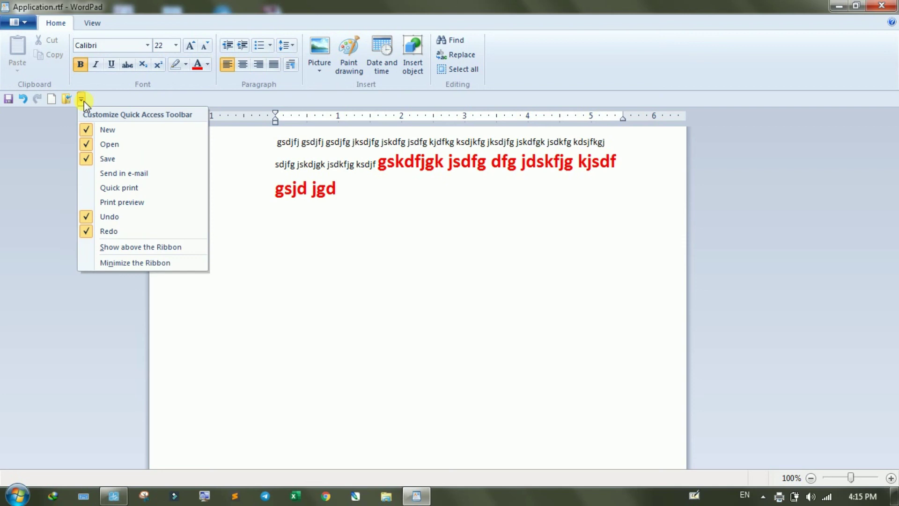
left_click(131, 252)
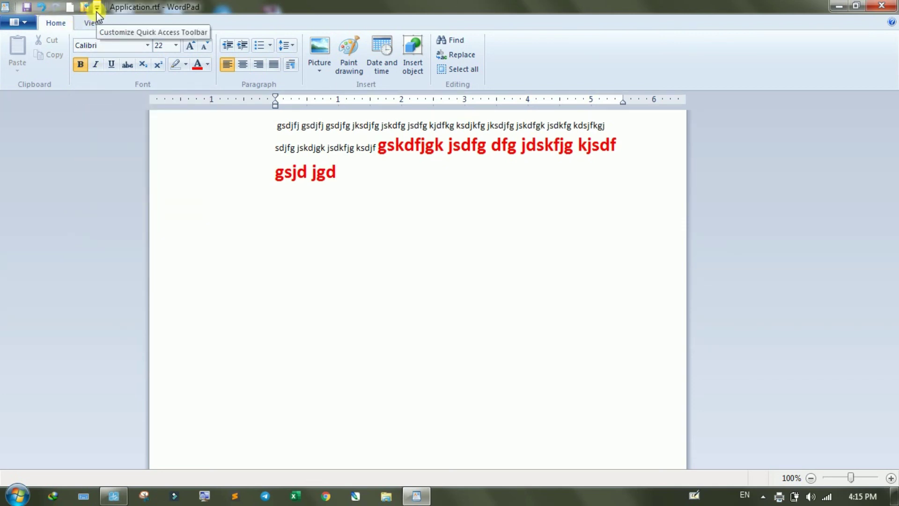
- Minimize the Ribbon through the Quick Access Toolbar's customization options, and restore it the same way
left_click(97, 8)
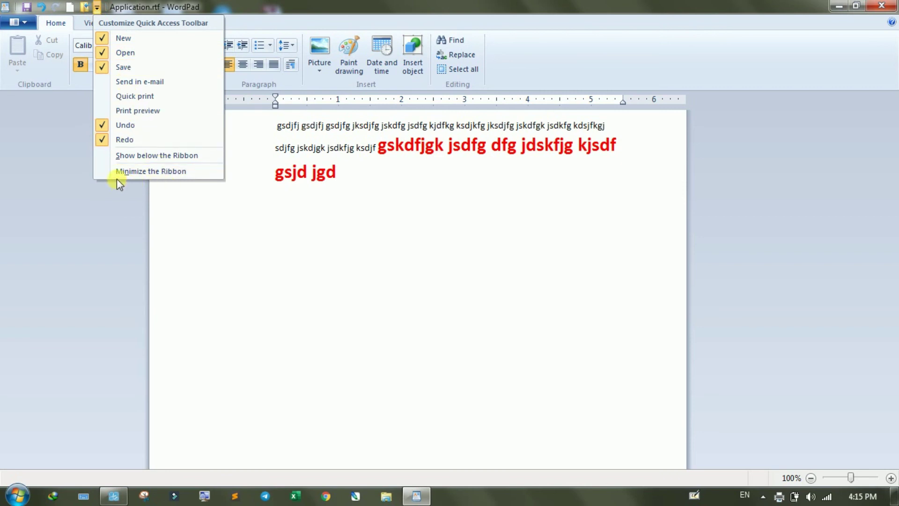
left_click(147, 172)
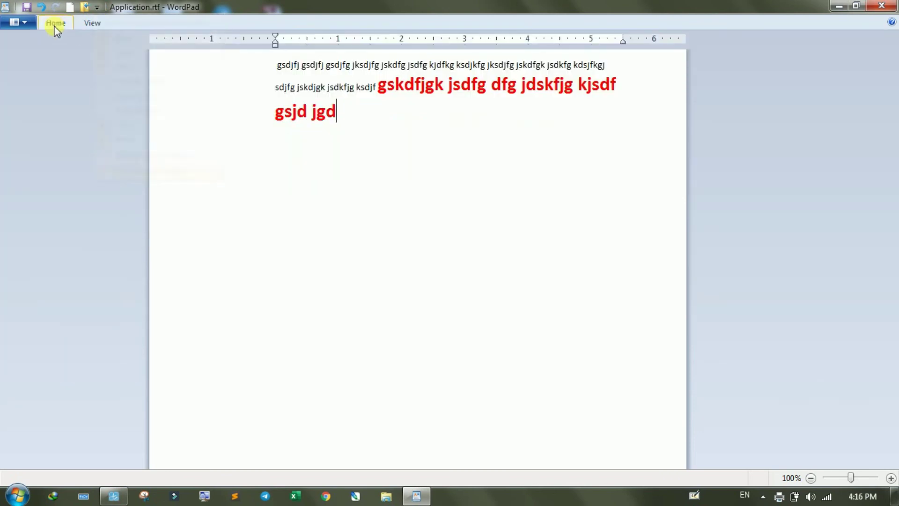
left_click(97, 8)
left_click(137, 175)
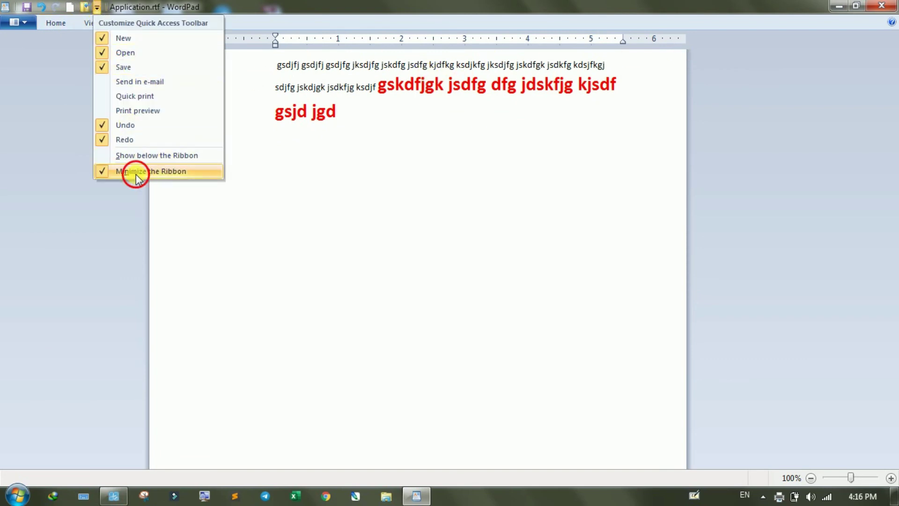
- Collapse and expand the Ribbon twice directly from its Home heading, without the customization options
double_click(52, 26)
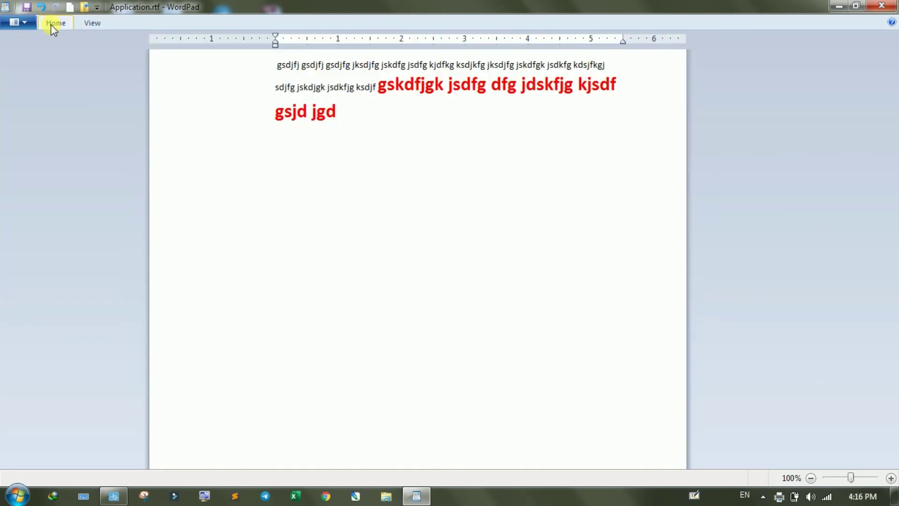
double_click(51, 27)
double_click(51, 27)
double_click(52, 27)
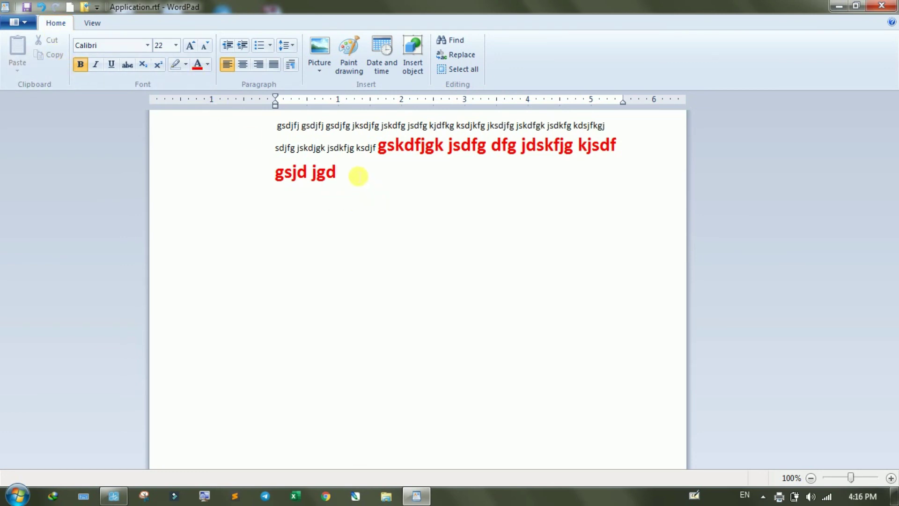
left_click_drag(358, 175, 240, 131)
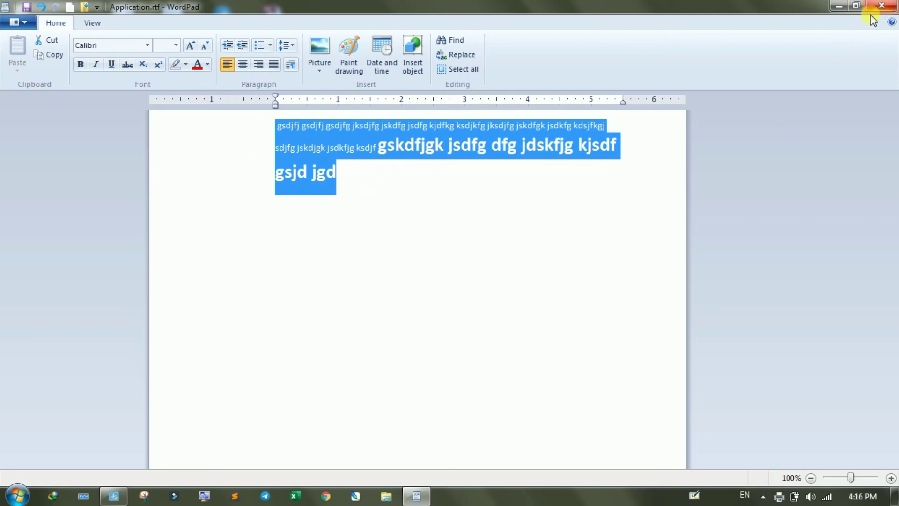
left_click(123, 497)
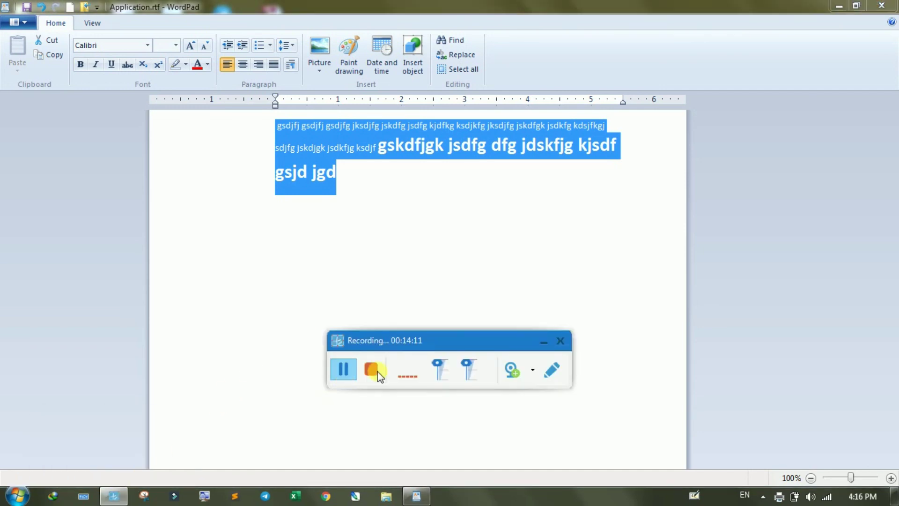